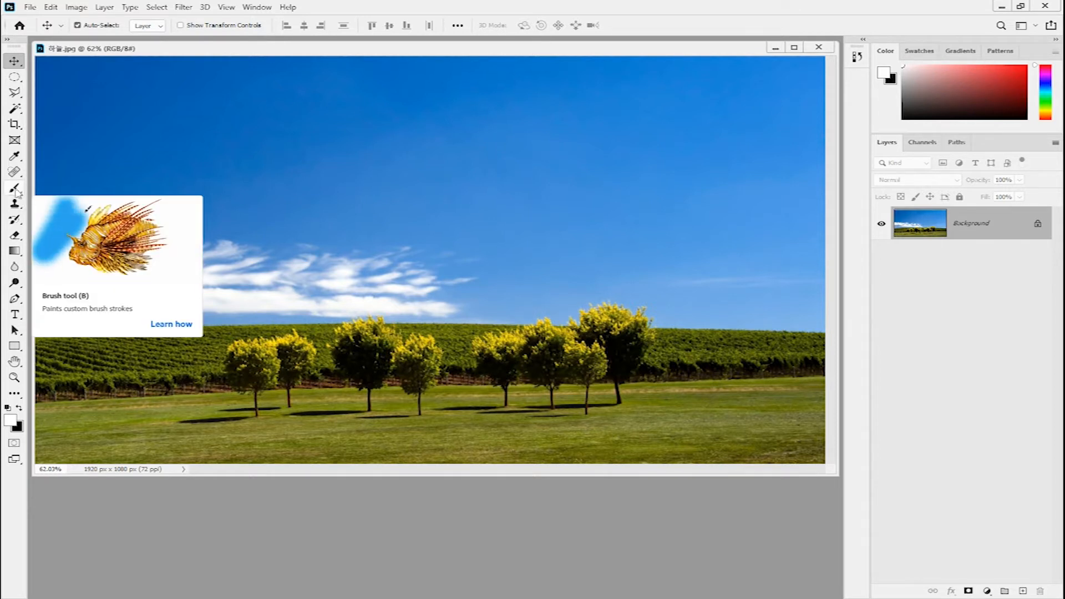
# Step: Activate the Brush tool and enlarge its tip to 400 px
pyautogui.click(15, 189)
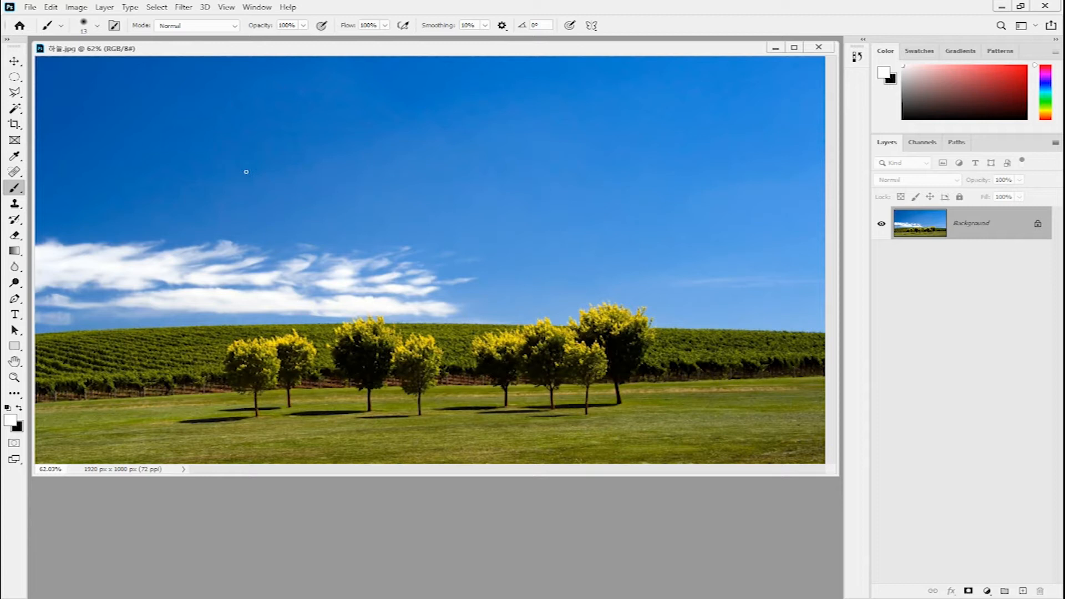
pyautogui.press(']')
pyautogui.press(']')
pyautogui.press(']')
pyautogui.press(']')
pyautogui.press(']')
pyautogui.press(']')
pyautogui.press(']')
pyautogui.press(']')
pyautogui.press(']')
pyautogui.press(']')
pyautogui.press(']')
pyautogui.press(']')
pyautogui.press(']')
pyautogui.press(']')
pyautogui.press(']')
pyautogui.press(']')
pyautogui.press(']')
pyautogui.press(']')
pyautogui.press(']')
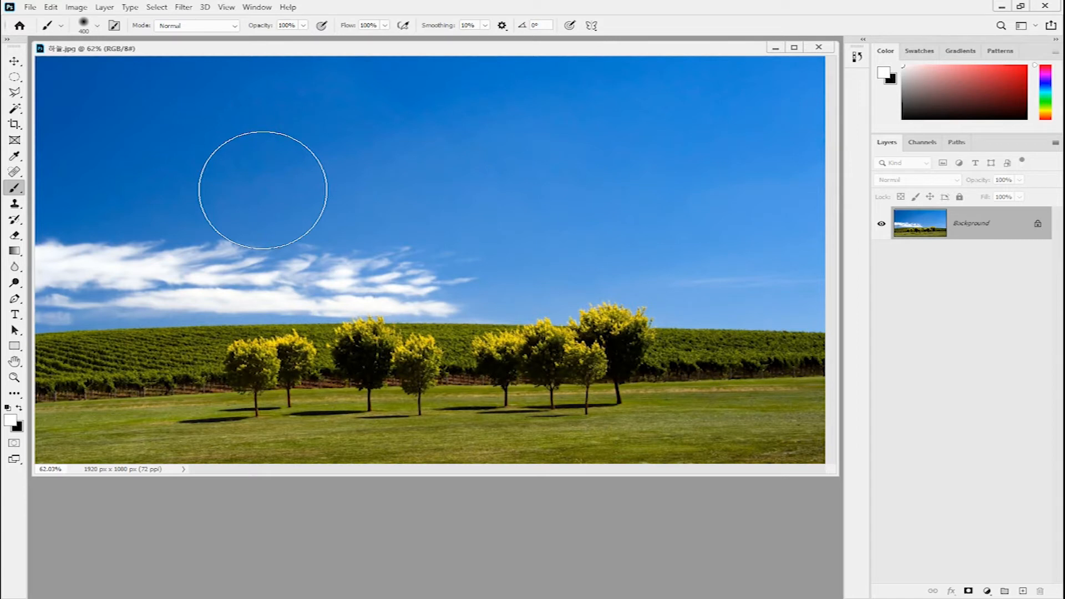
# Step: Shrink the brush tip in stages and enlarge it back to 400 px
pyautogui.press('[')
pyautogui.press('[')
pyautogui.press('[')
pyautogui.press('[')
pyautogui.press('[')
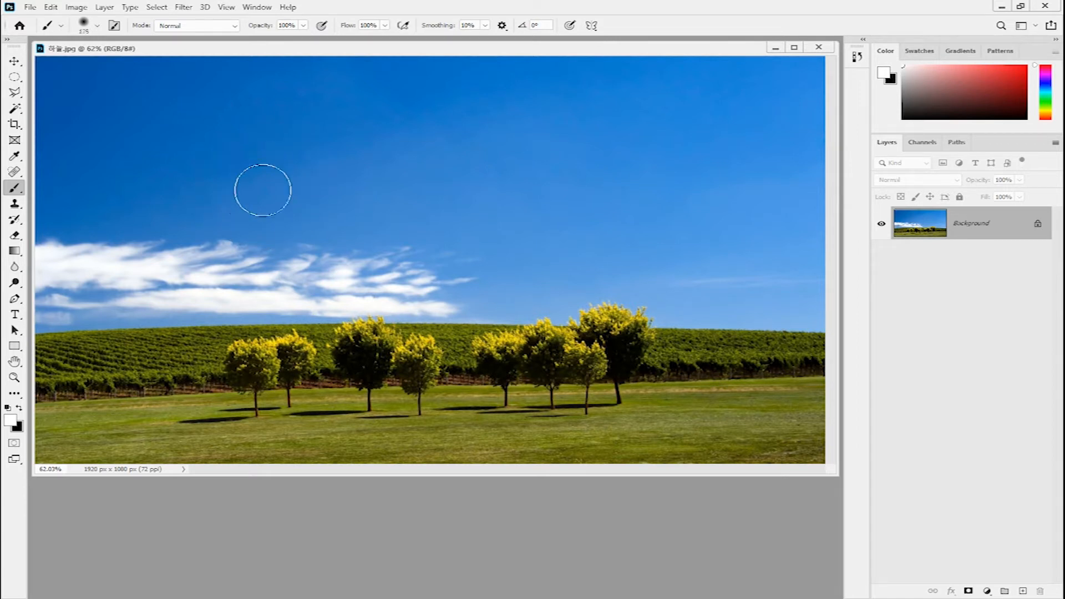
pyautogui.press('[')
pyautogui.press('[')
pyautogui.press('[')
pyautogui.press('[')
pyautogui.press('[')
pyautogui.press('[')
pyautogui.press('[')
pyautogui.press('[')
pyautogui.press(']')
pyautogui.press(']')
pyautogui.press(']')
pyautogui.press(']')
pyautogui.press(']')
pyautogui.press(']')
pyautogui.press(']')
pyautogui.press(']')
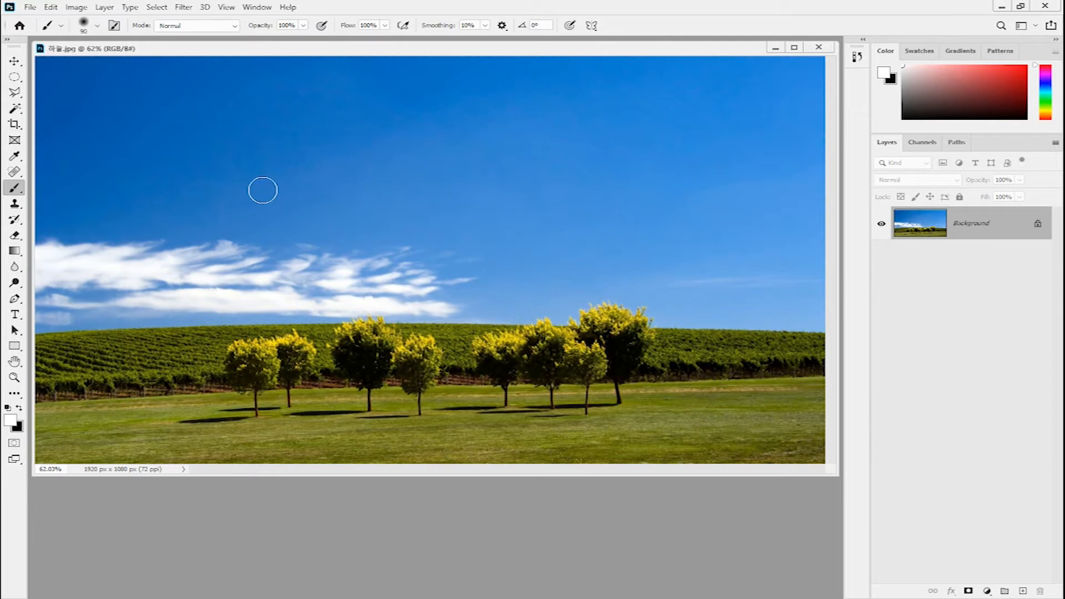
pyautogui.press(']')
pyautogui.press(']')
pyautogui.press(']')
pyautogui.press(']')
pyautogui.press(']')
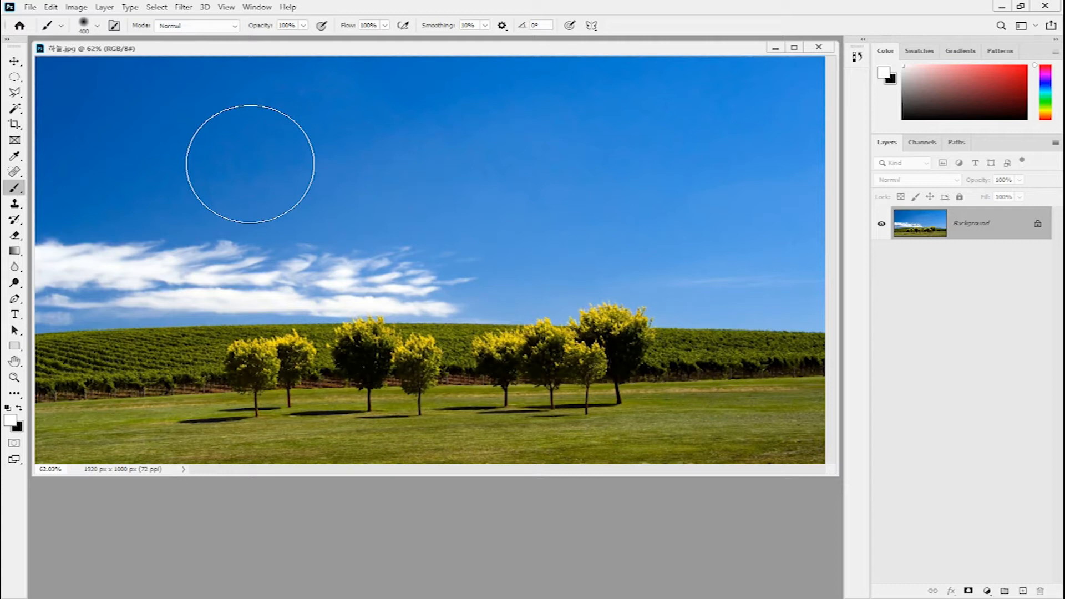
# Step: Reduce the brush to 200 px and paint soft white strokes over both groups of trees
pyautogui.press('capslock')
pyautogui.press('[')
pyautogui.press('[')
pyautogui.press('[')
pyautogui.press('[')
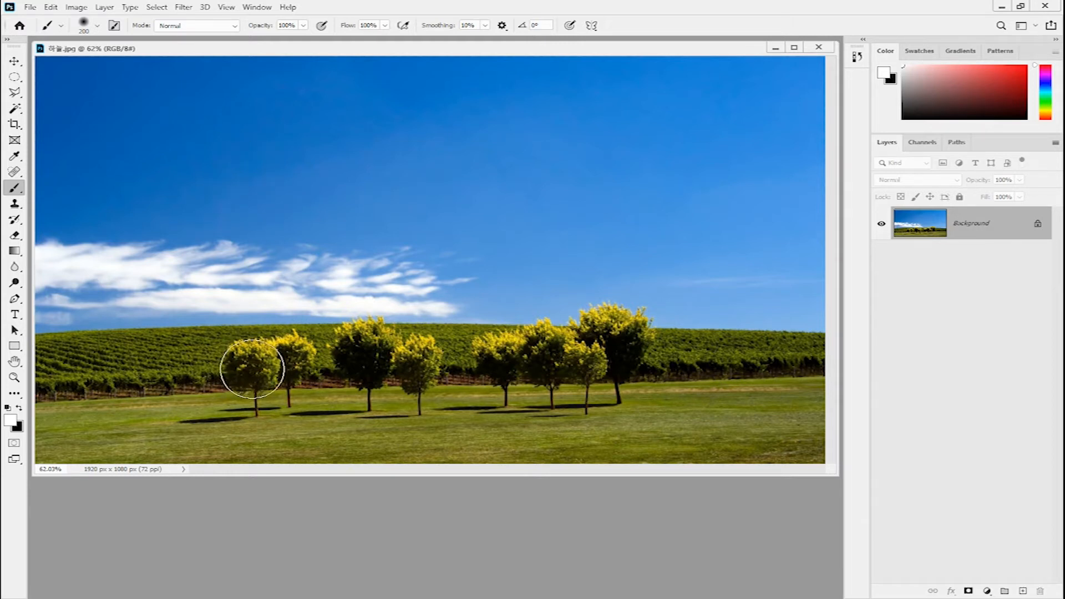
pyautogui.click(248, 366)
pyautogui.click(293, 363)
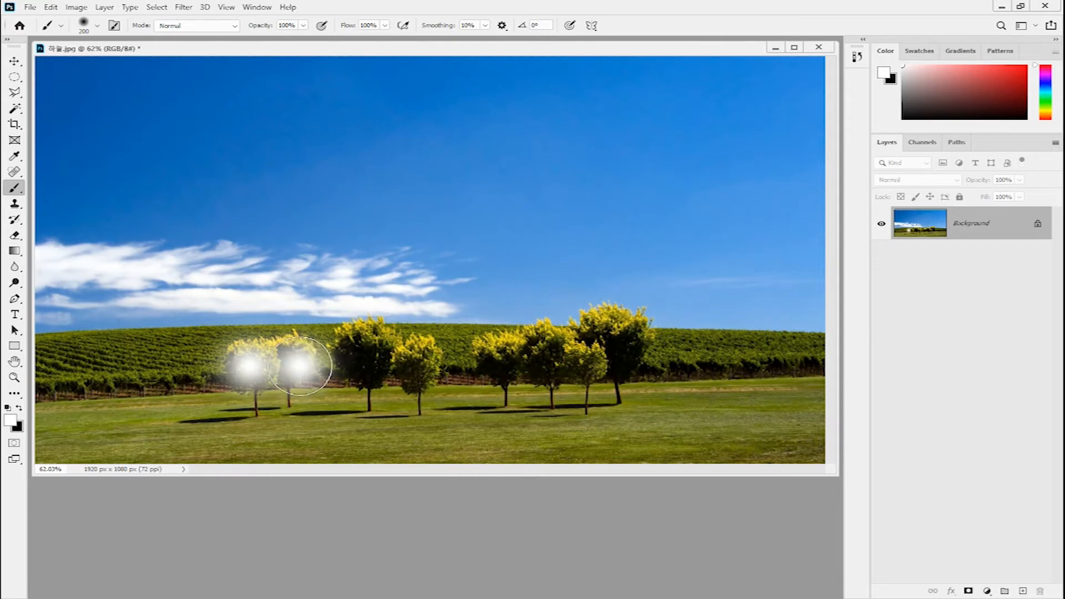
pyautogui.moveTo(294, 363)
pyautogui.mouseDown()
pyautogui.moveTo(346, 347)
pyautogui.moveTo(380, 366)
pyautogui.moveTo(392, 354)
pyautogui.moveTo(417, 381)
pyautogui.moveTo(418, 361)
pyautogui.moveTo(428, 363)
pyautogui.moveTo(367, 353)
pyautogui.moveTo(251, 365)
pyautogui.mouseUp()
pyautogui.moveTo(499, 361); pyautogui.dragTo(487, 351)
pyautogui.moveTo(535, 346)
pyautogui.mouseDown()
pyautogui.moveTo(590, 358)
pyautogui.moveTo(600, 336)
pyautogui.moveTo(592, 331)
pyautogui.moveTo(616, 344)
pyautogui.moveTo(617, 330)
pyautogui.moveTo(602, 346)
pyautogui.mouseUp()
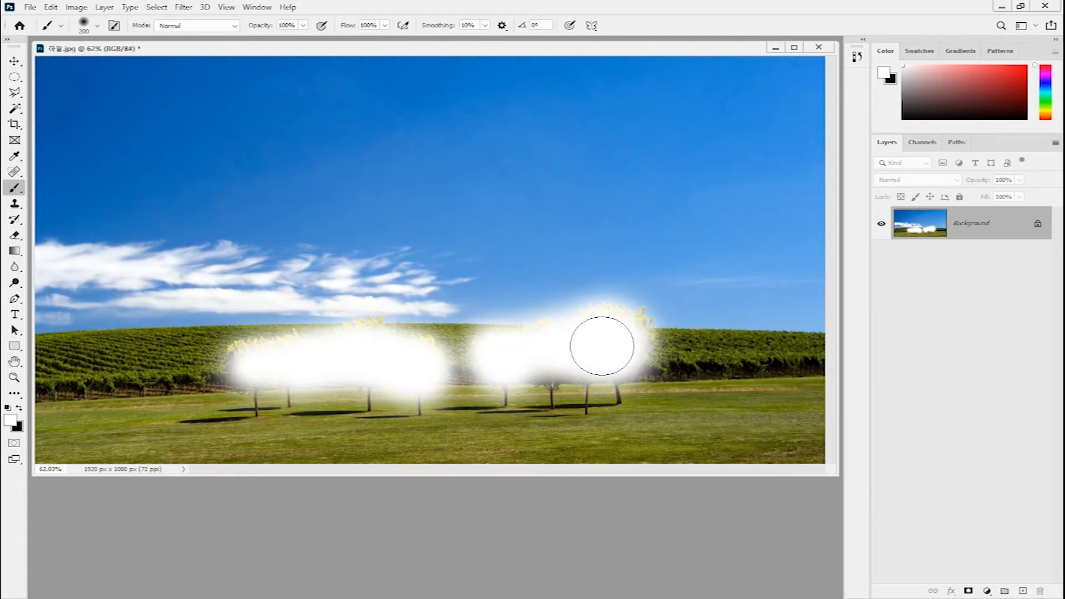
# Step: Set the brush hardness to 100% and stamp a white dot in the upper-left sky
pyautogui.click(97, 26)
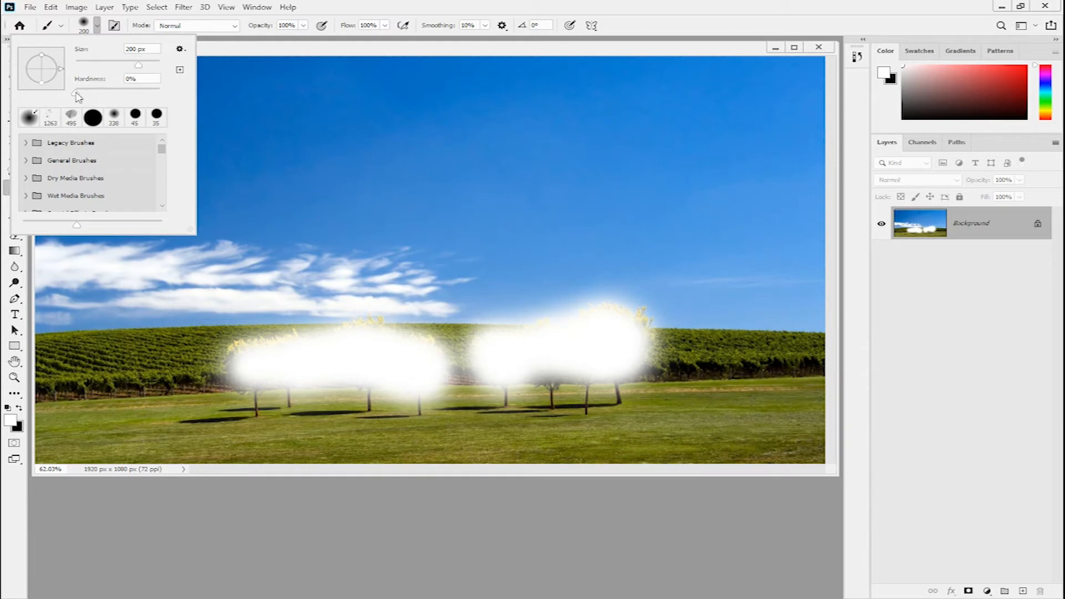
pyautogui.moveTo(77, 97); pyautogui.dragTo(171, 97)
pyautogui.click(259, 49)
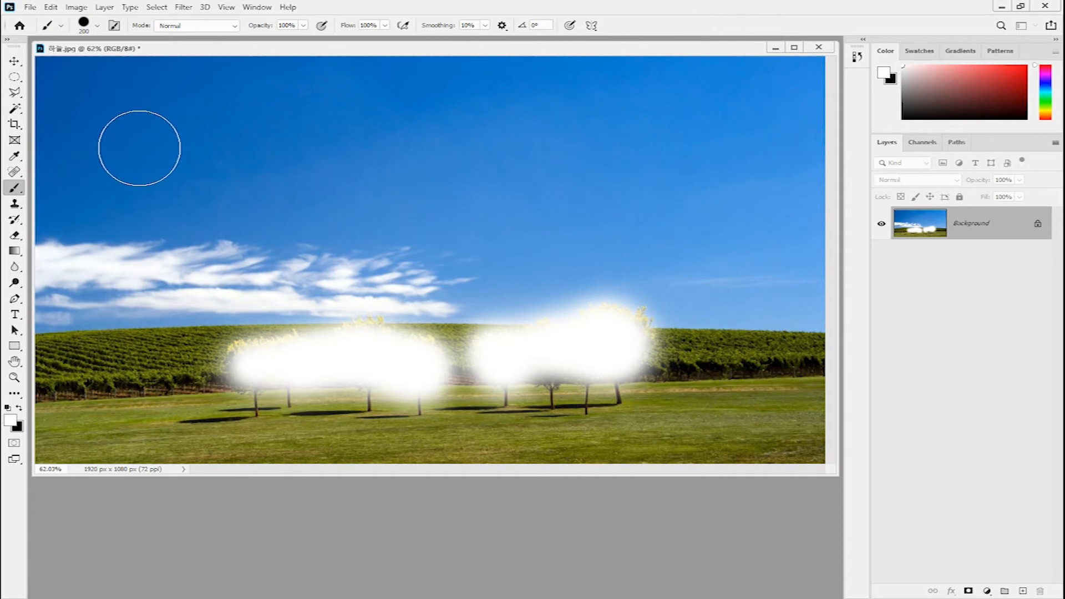
pyautogui.click(137, 145)
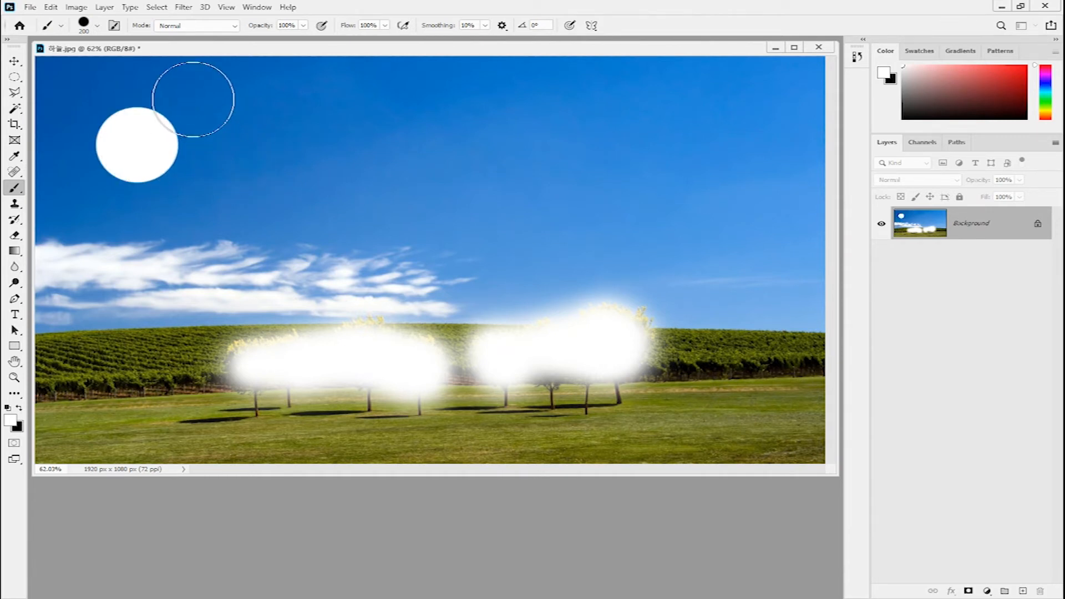
# Step: Set the brush hardness to 53% and stamp a second dot beside the hard-edged one
pyautogui.click(98, 26)
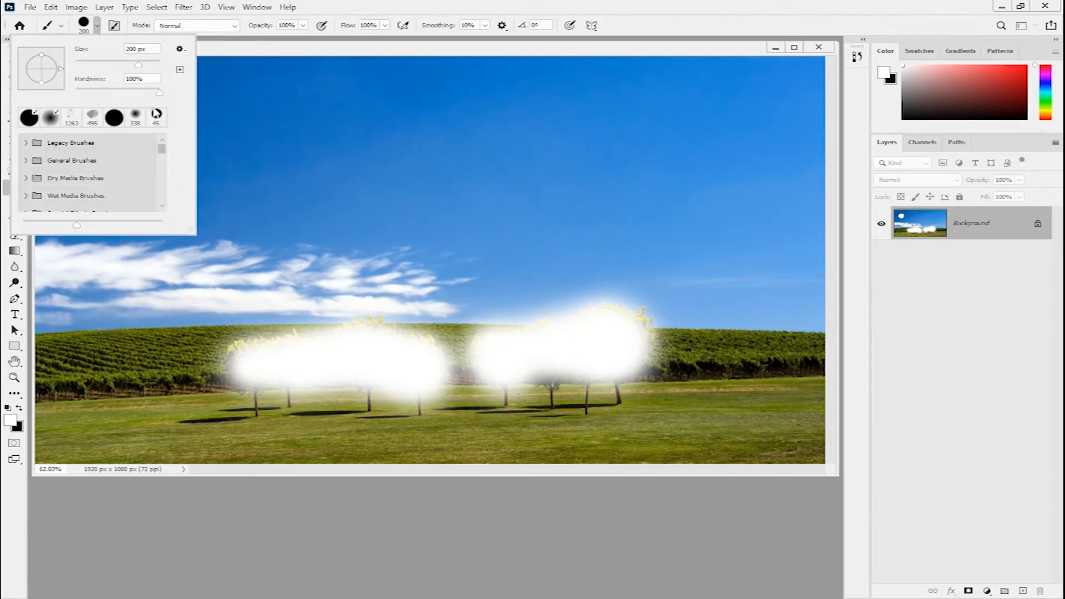
pyautogui.moveTo(160, 95); pyautogui.dragTo(120, 95)
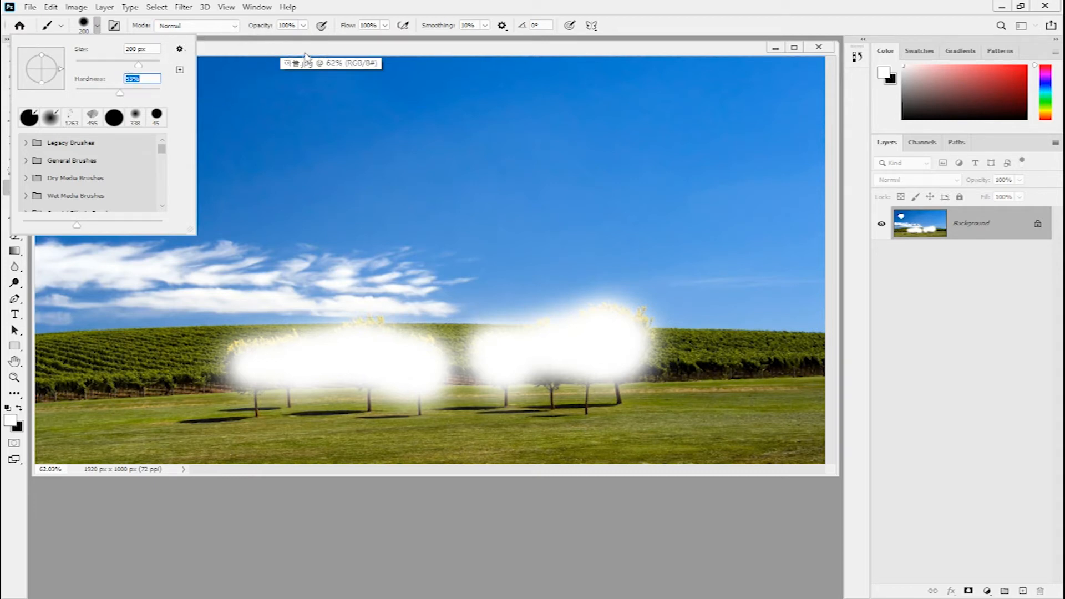
pyautogui.click(303, 50)
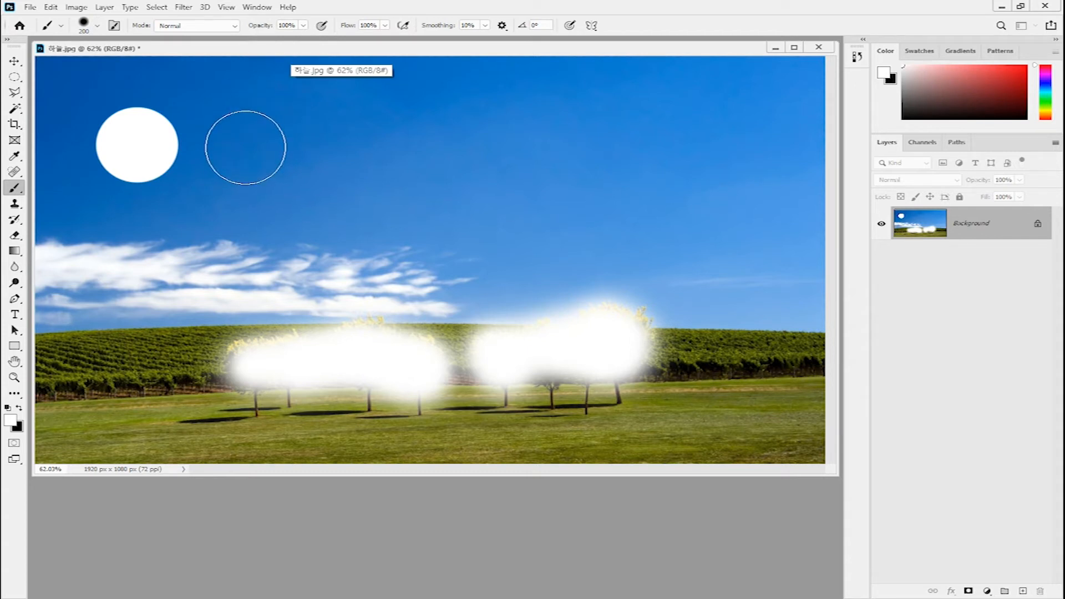
pyautogui.click(246, 148)
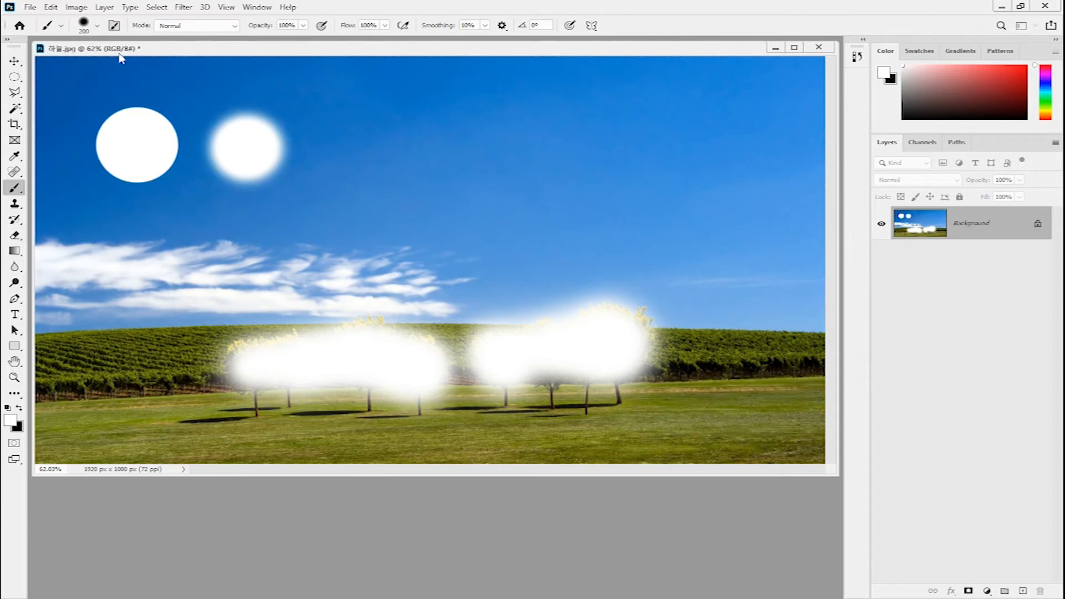
# Step: Set the brush hardness to 0% and stamp a third dot in line with the other two
pyautogui.click(98, 26)
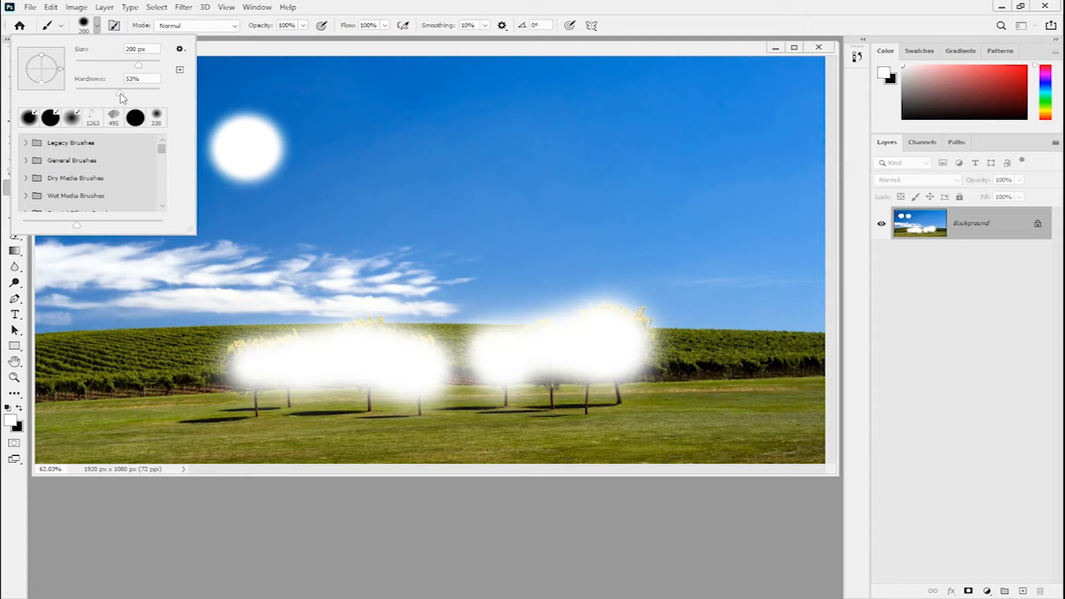
pyautogui.moveTo(121, 95); pyautogui.dragTo(69, 98)
pyautogui.click(310, 48)
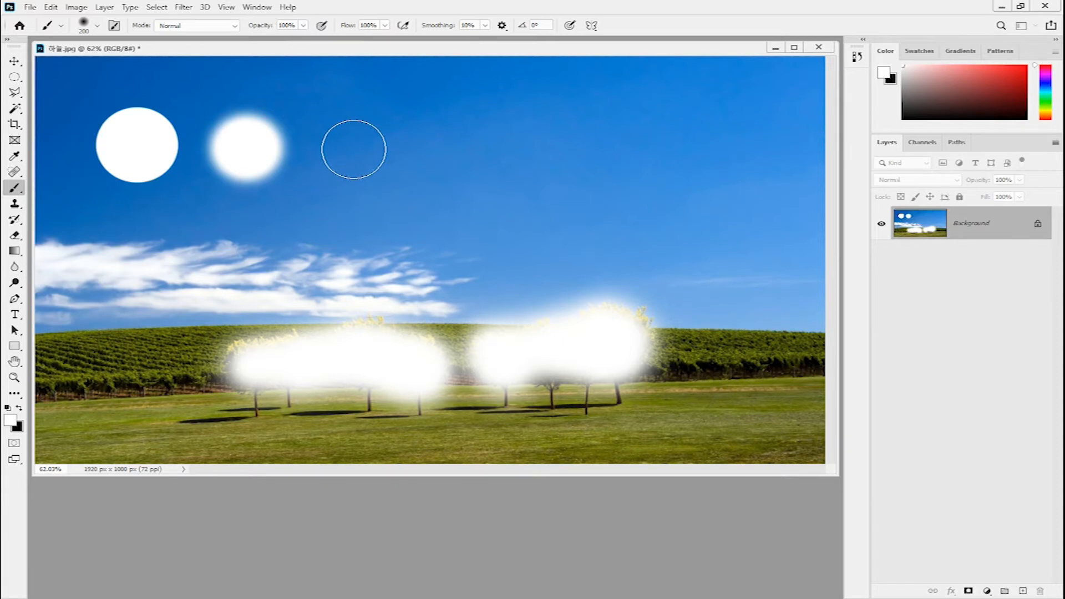
pyautogui.click(354, 150)
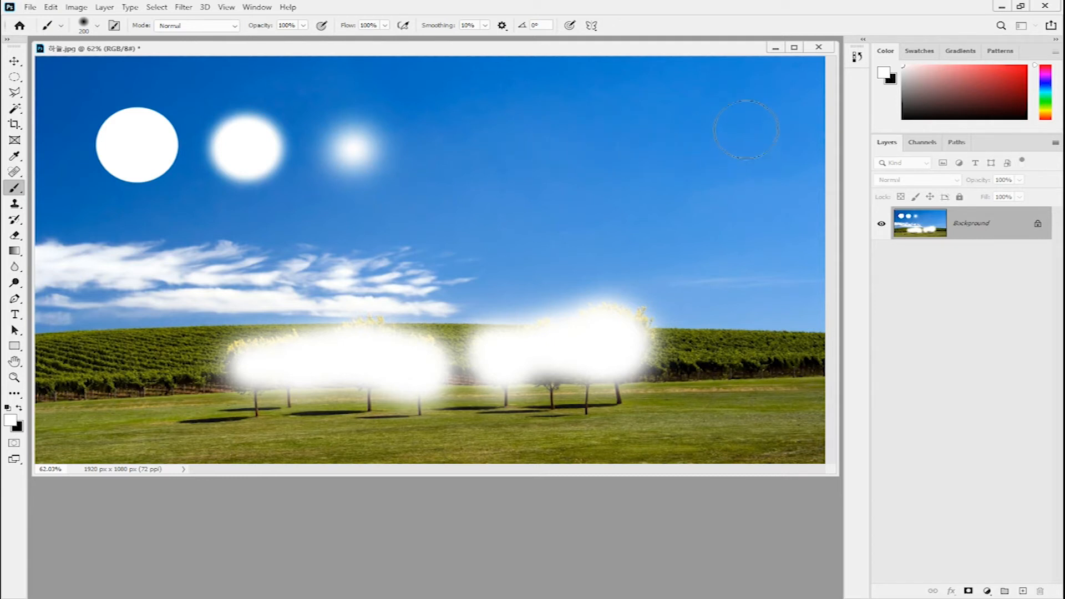
# Step: Paint two straight white strokes, a vertical one near the image's right edge and a diagonal one from the sky down to the clouds
pyautogui.click(748, 128)
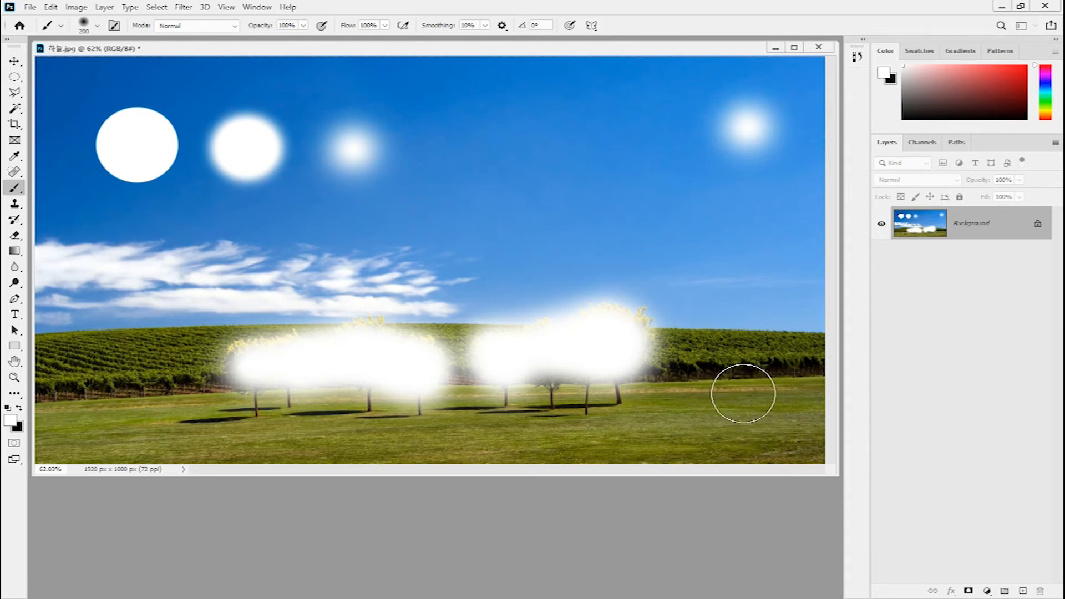
pyautogui.keyDown('shift'); pyautogui.click(746, 392); pyautogui.keyUp('shift')
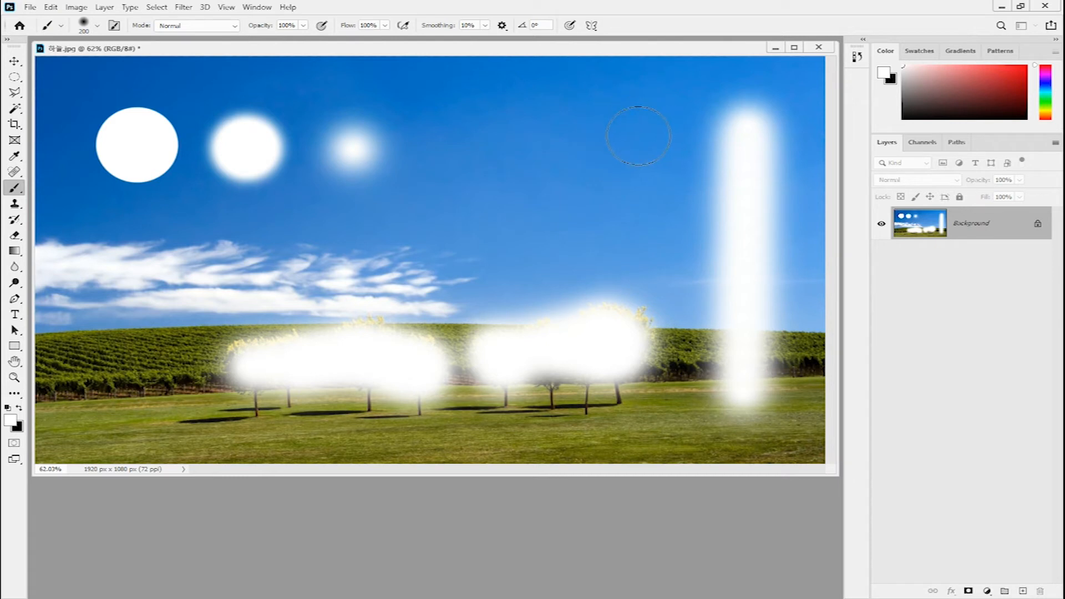
pyautogui.click(638, 135)
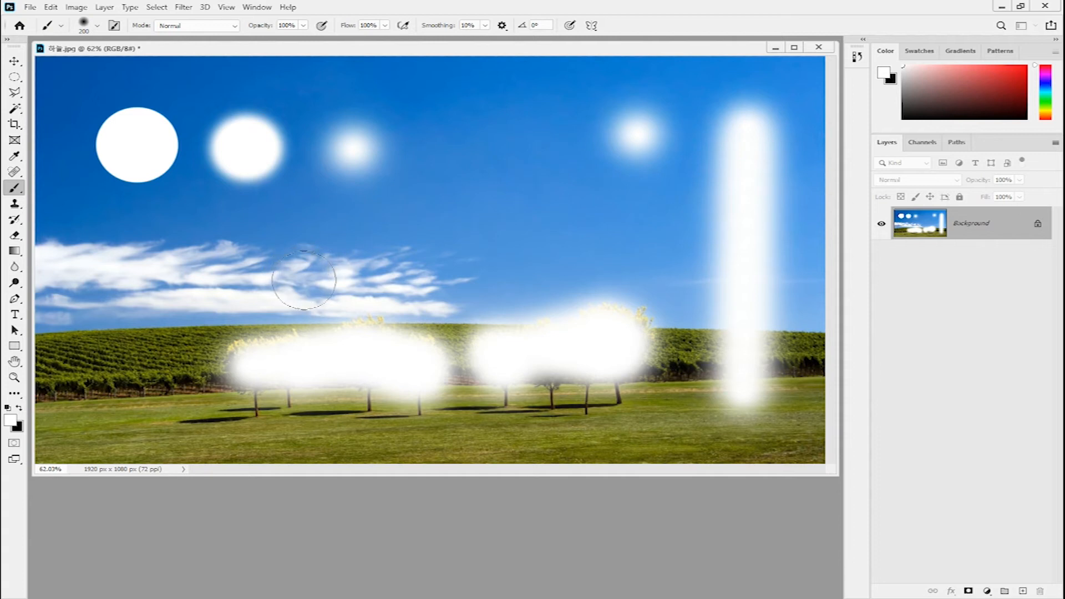
pyautogui.keyDown('shift'); pyautogui.click(332, 276); pyautogui.keyUp('shift')
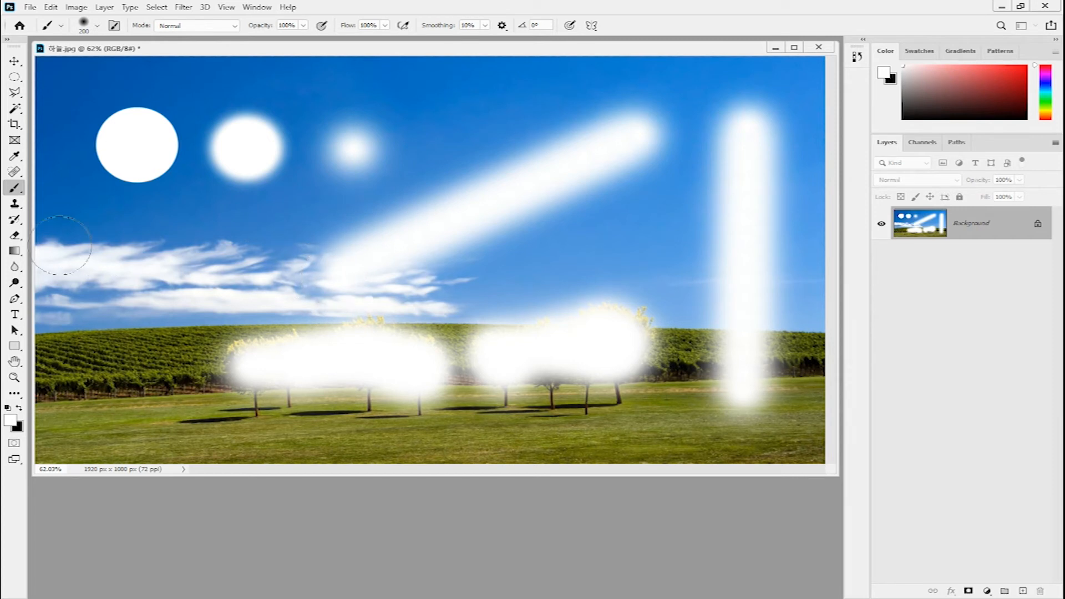
# Step: Switch to the Eraser tool, enlarge it to 200 px and erase across the white patch on the left tree group
pyautogui.click(17, 237)
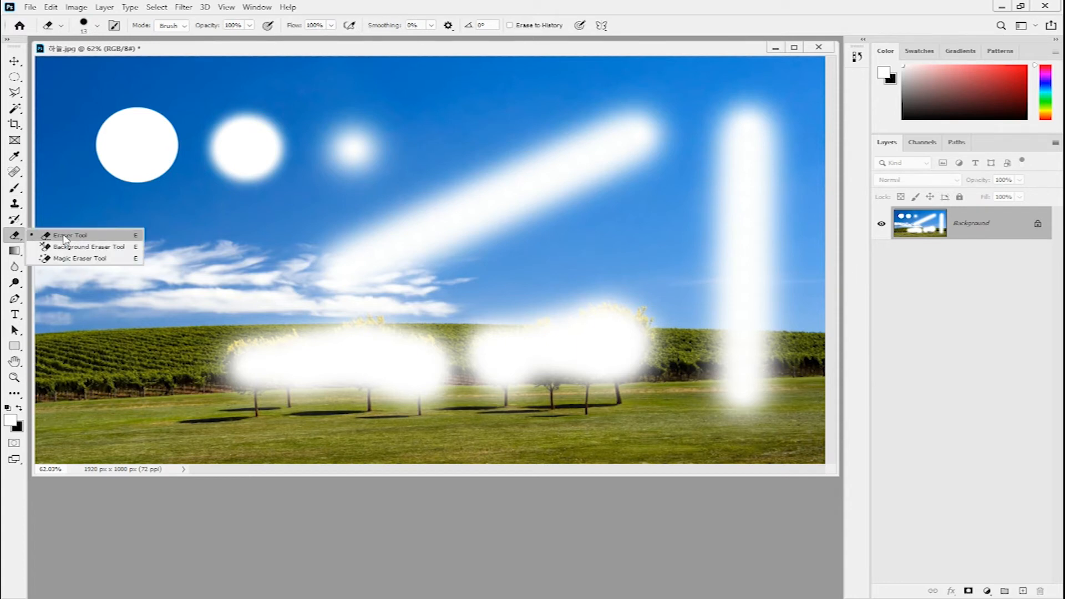
pyautogui.click(65, 236)
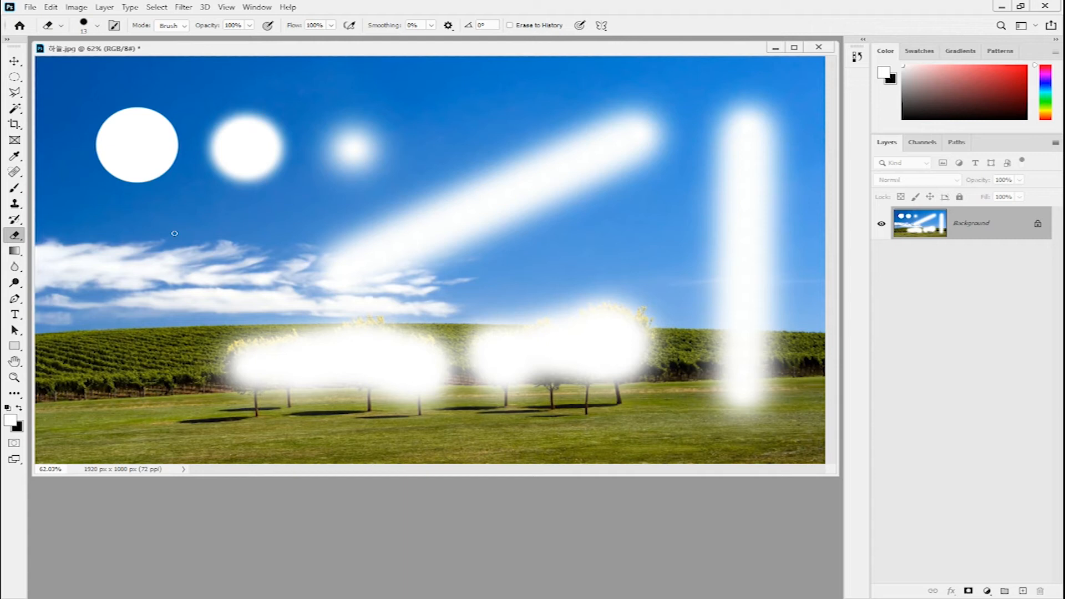
pyautogui.press(']')
pyautogui.press(']')
pyautogui.press(']')
pyautogui.press(']')
pyautogui.press(']')
pyautogui.press(']')
pyautogui.press(']')
pyautogui.press(']')
pyautogui.press(']')
pyautogui.press(']')
pyautogui.press(']')
pyautogui.press(']')
pyautogui.press(']')
pyautogui.press(']')
pyautogui.press(']')
pyautogui.press(']')
pyautogui.press(']')
pyautogui.moveTo(265, 364); pyautogui.dragTo(410, 364)
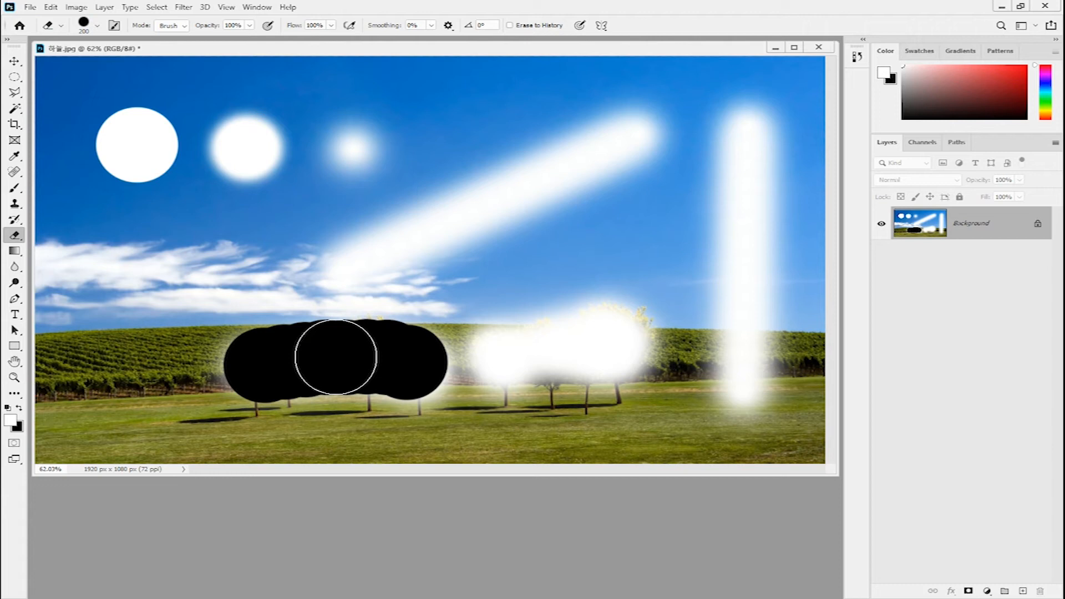
pyautogui.click(316, 357)
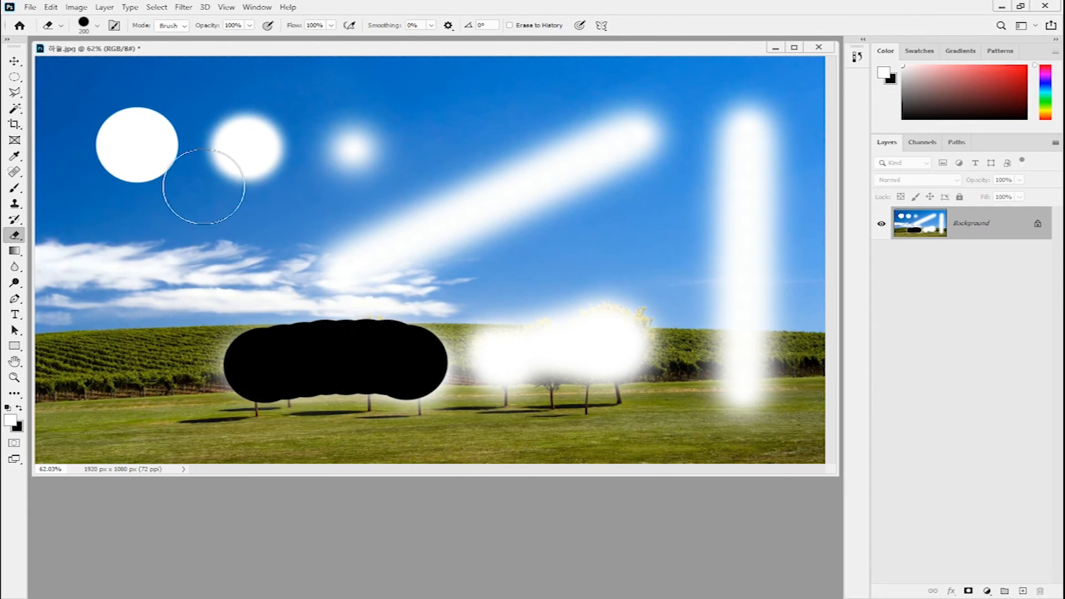
# Step: Set the eraser hardness to 0% and erase across the white patch on the right tree group
pyautogui.click(98, 28)
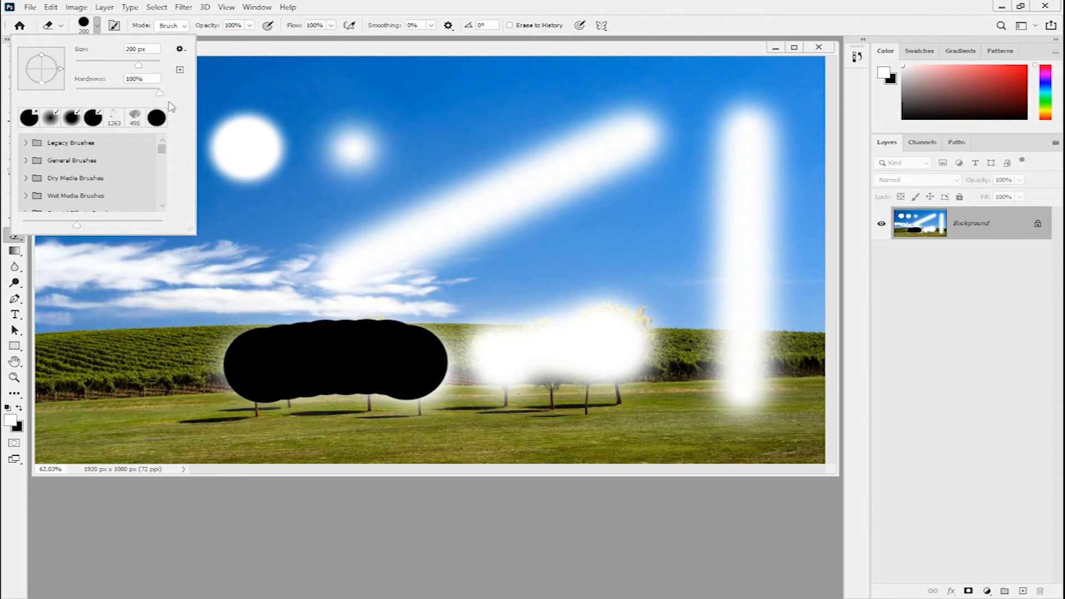
pyautogui.moveTo(160, 94); pyautogui.dragTo(76, 96)
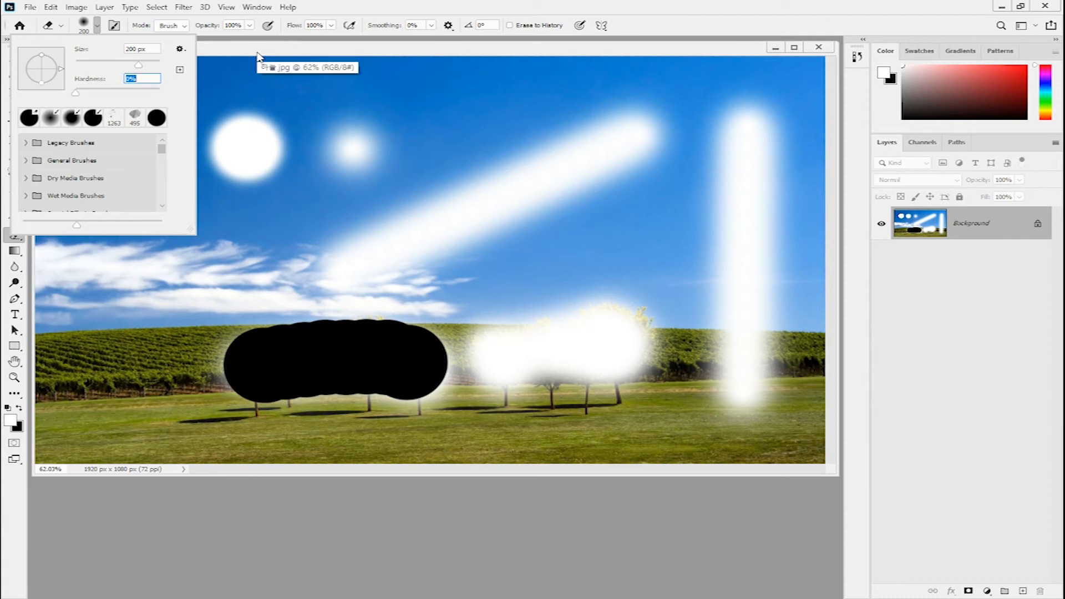
pyautogui.click(360, 51)
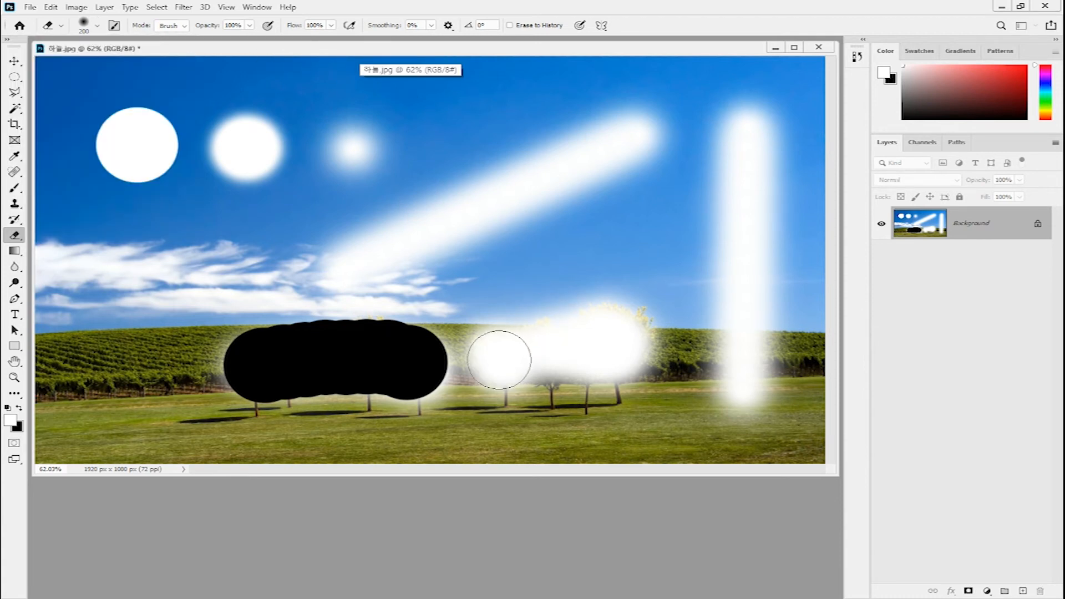
pyautogui.moveTo(499, 358)
pyautogui.mouseDown()
pyautogui.moveTo(627, 345)
pyautogui.moveTo(546, 346)
pyautogui.moveTo(504, 364)
pyautogui.moveTo(627, 351)
pyautogui.moveTo(629, 338)
pyautogui.moveTo(505, 353)
pyautogui.moveTo(501, 365)
pyautogui.moveTo(629, 342)
pyautogui.moveTo(575, 349)
pyautogui.mouseUp()
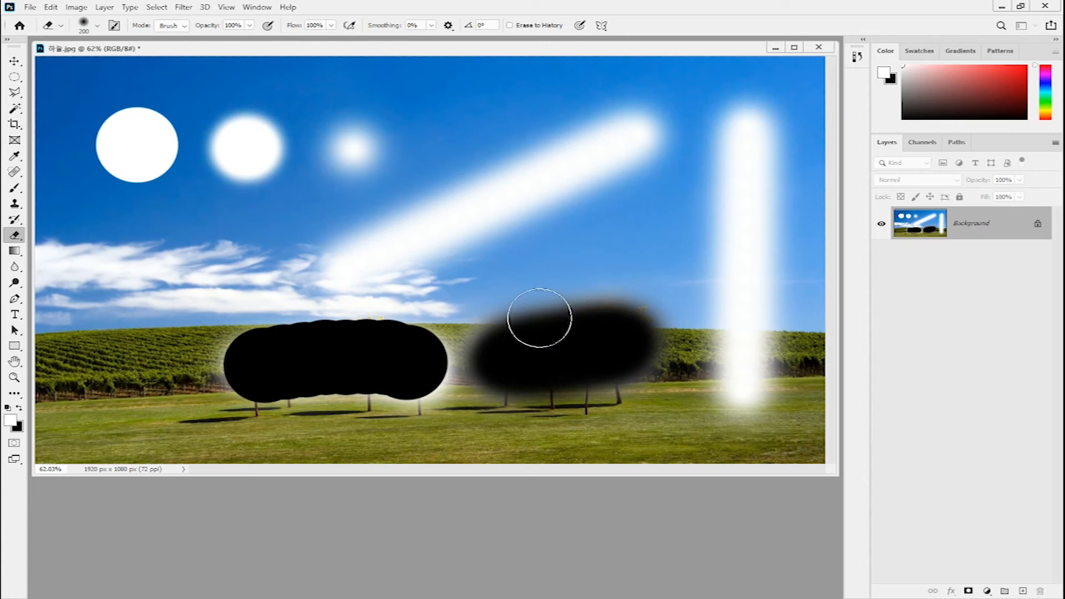
# Step: Open the image 사과.jpg from the 포토샵 folder
pyautogui.click(31, 7)
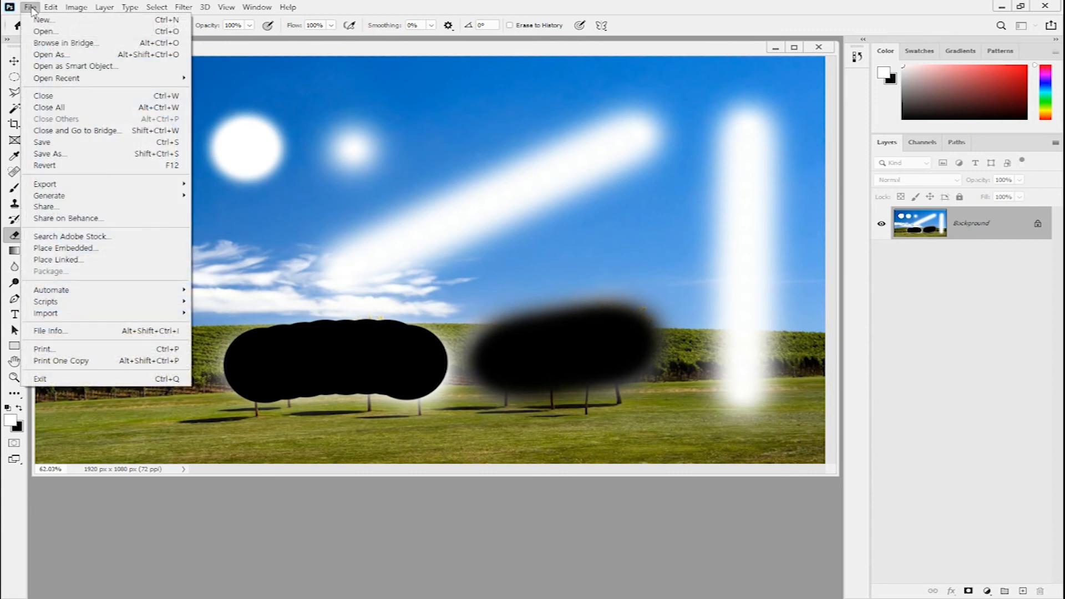
pyautogui.click(45, 31)
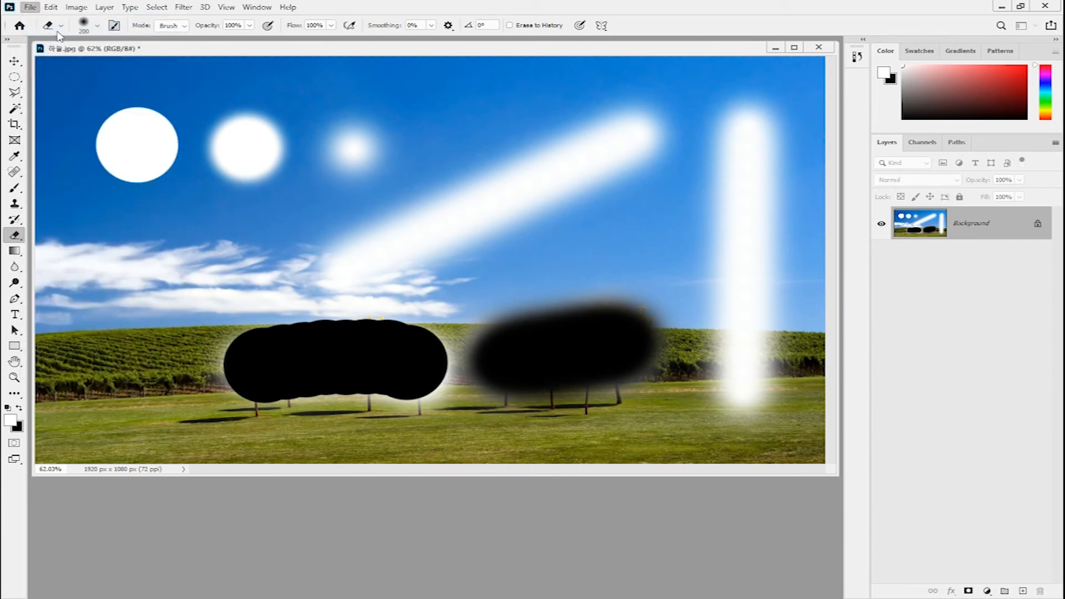
pyautogui.scroll(-3, 533, 268)
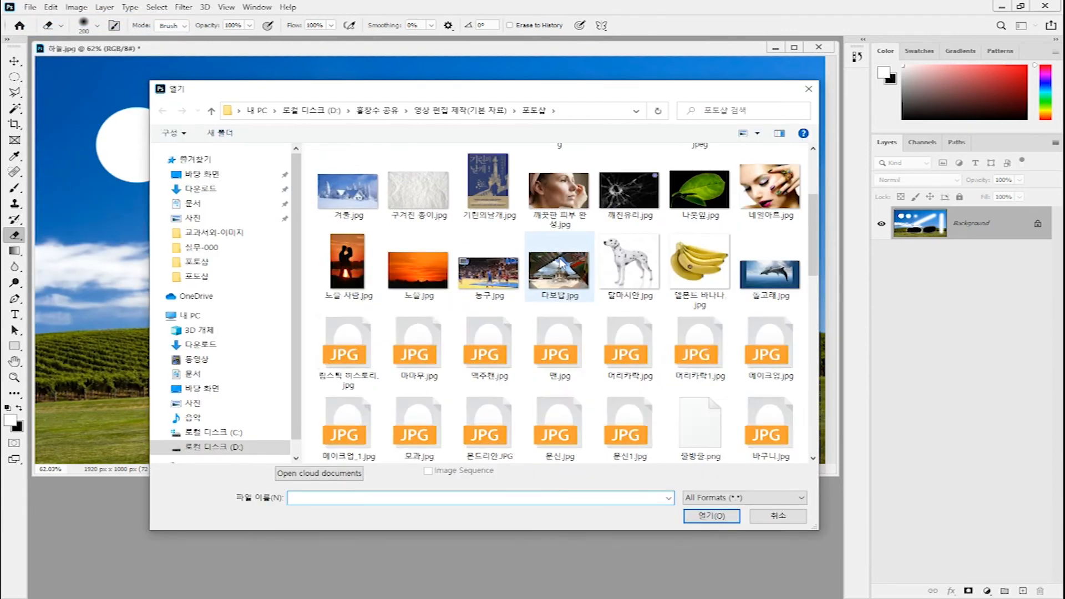
pyautogui.scroll(-4, 562, 264)
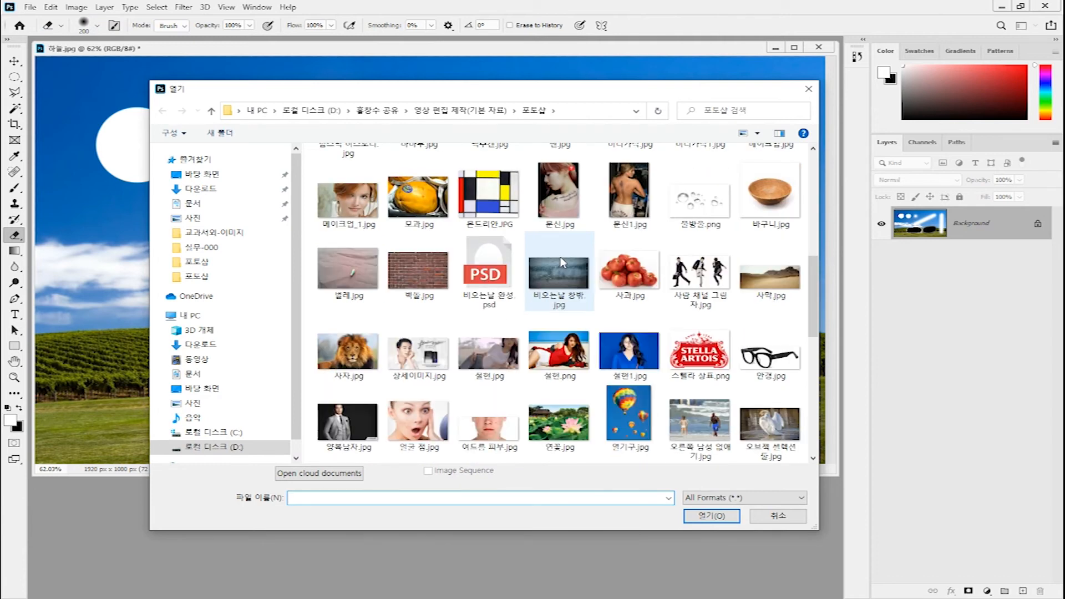
pyautogui.doubleClick(628, 272)
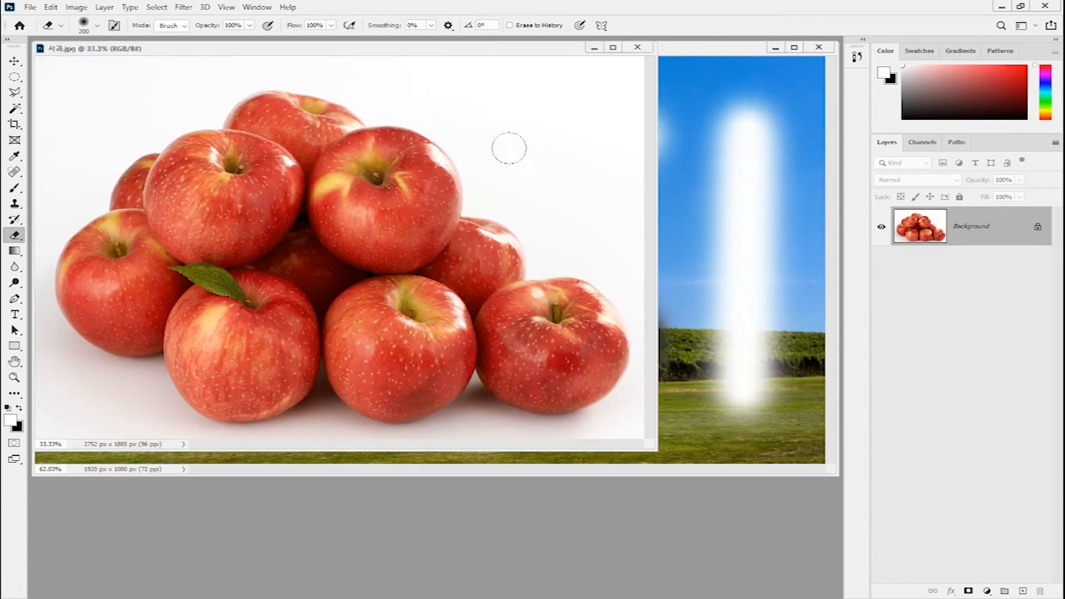
# Step: Move the apple photo's window aside to uncover the landscape and select the upper-right apple with the Elliptical Marquee tool
pyautogui.moveTo(456, 53)
pyautogui.mouseDown()
pyautogui.moveTo(570, 157)
pyautogui.moveTo(660, 177)
pyautogui.moveTo(830, 181)
pyautogui.mouseUp()
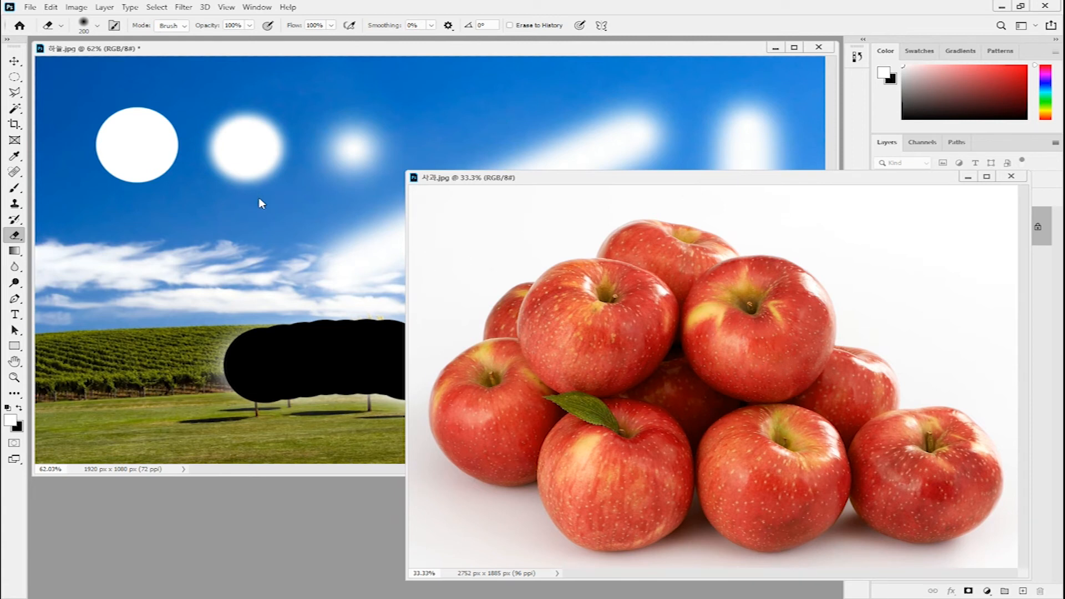
pyautogui.click(14, 79)
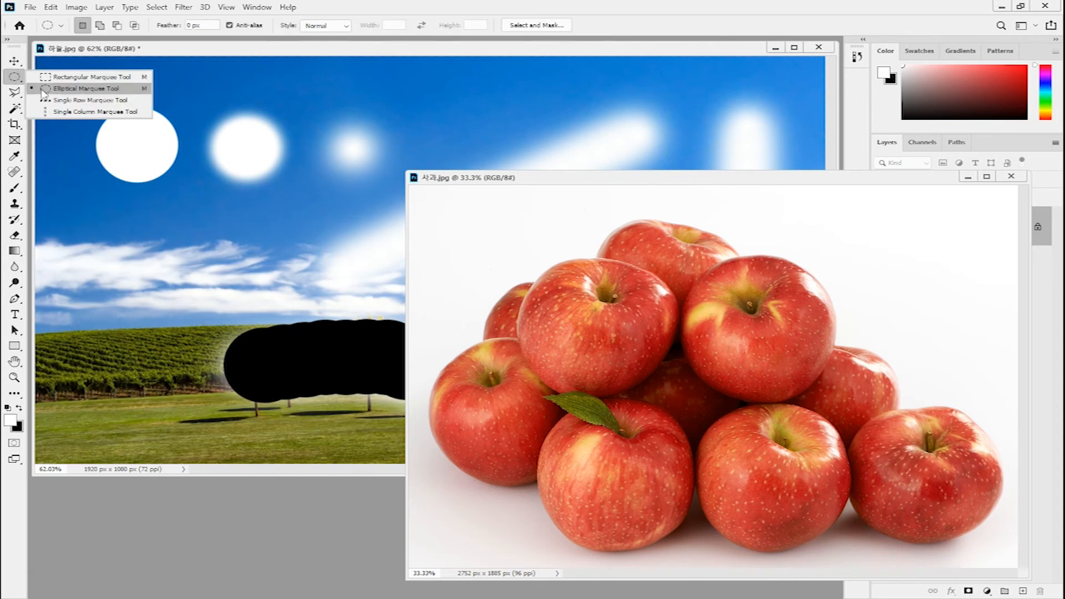
pyautogui.click(78, 90)
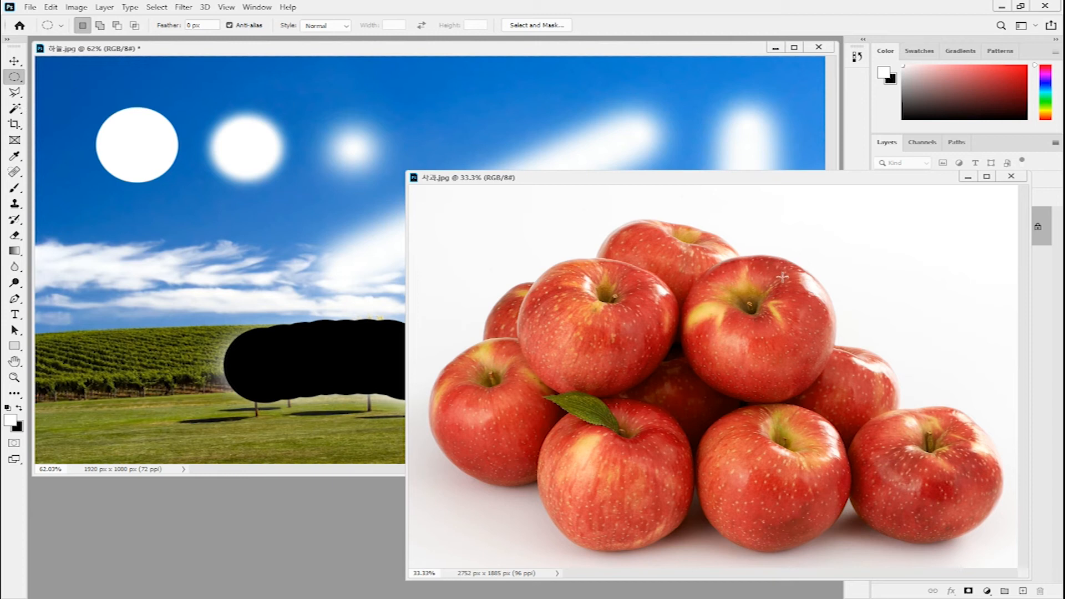
pyautogui.moveTo(685, 255); pyautogui.dragTo(840, 401)
# Step: Move the selected apple into the middle of the landscape image 하늘.jpg and minimize the apple photo's window
pyautogui.click(16, 62)
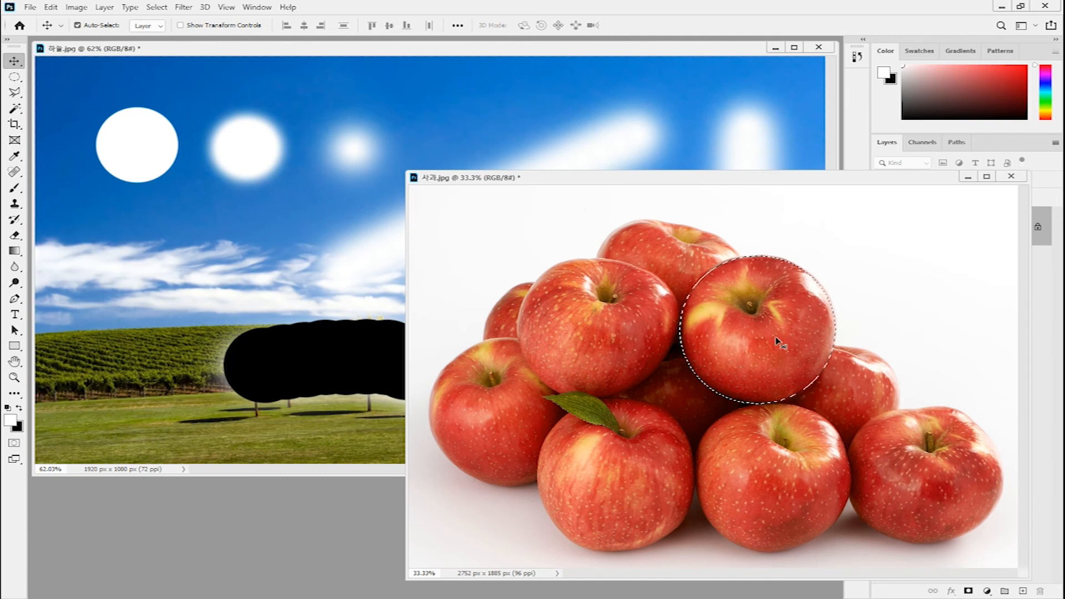
pyautogui.moveTo(770, 340); pyautogui.dragTo(471, 268)
pyautogui.click(970, 177)
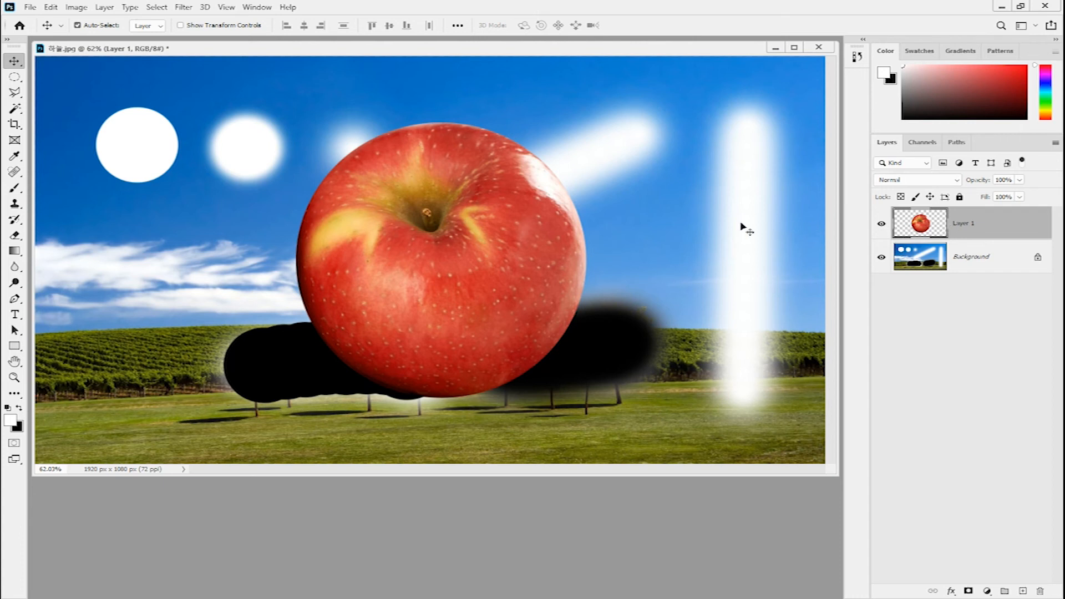
# Step: Switch to the Eraser tool and try erasing across the apple's upper part and its middle, undoing each attempt
pyautogui.click(16, 236)
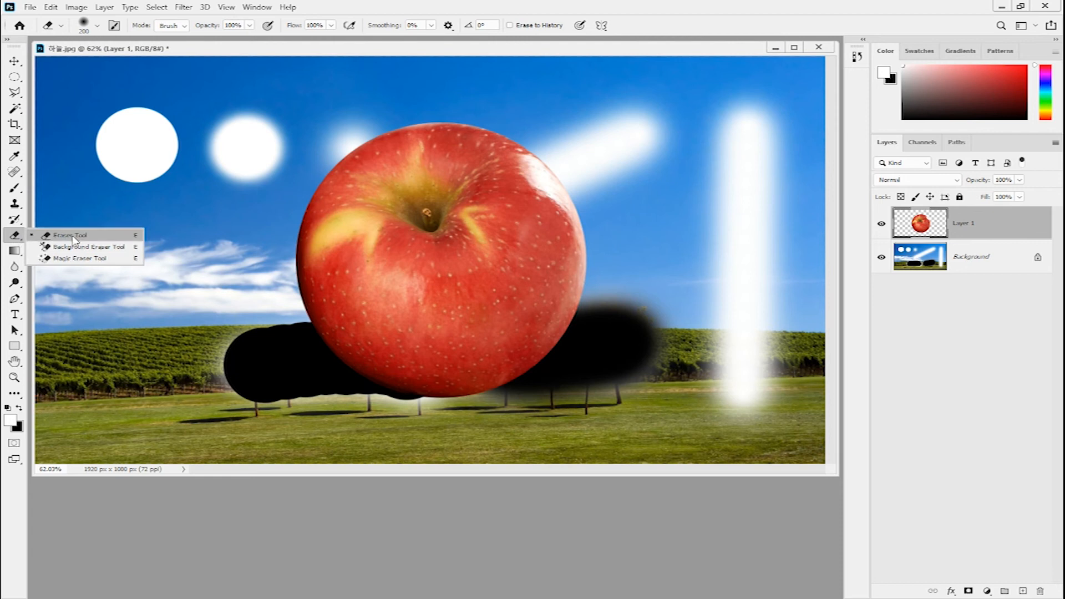
pyautogui.click(73, 238)
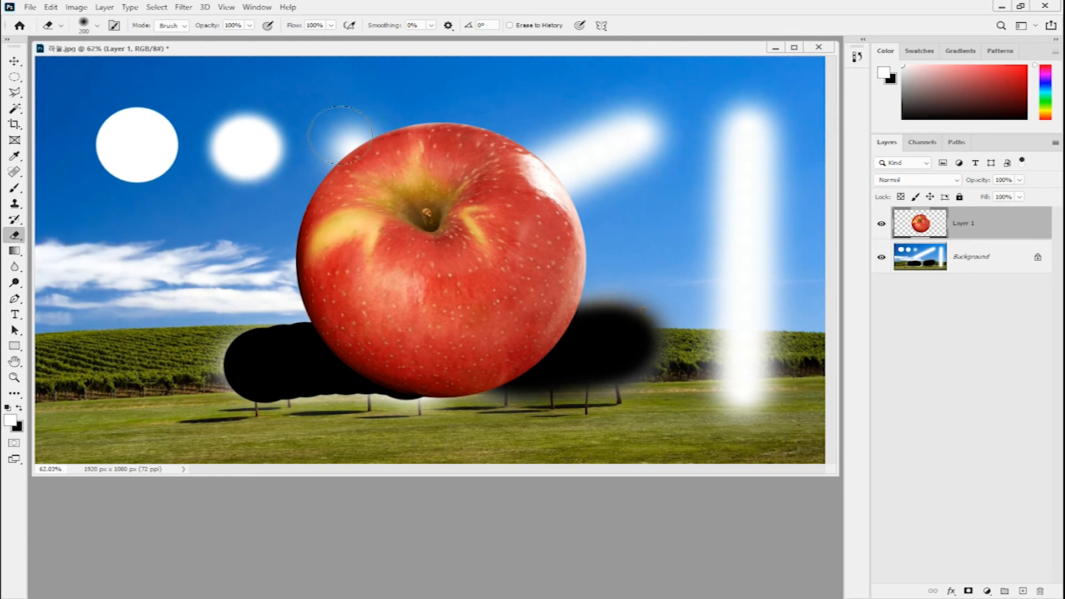
pyautogui.moveTo(340, 139)
pyautogui.mouseDown()
pyautogui.moveTo(559, 134)
pyautogui.moveTo(271, 159)
pyautogui.moveTo(626, 177)
pyautogui.moveTo(293, 178)
pyautogui.moveTo(257, 180)
pyautogui.moveTo(602, 178)
pyautogui.moveTo(276, 179)
pyautogui.moveTo(256, 190)
pyautogui.moveTo(614, 173)
pyautogui.mouseUp()
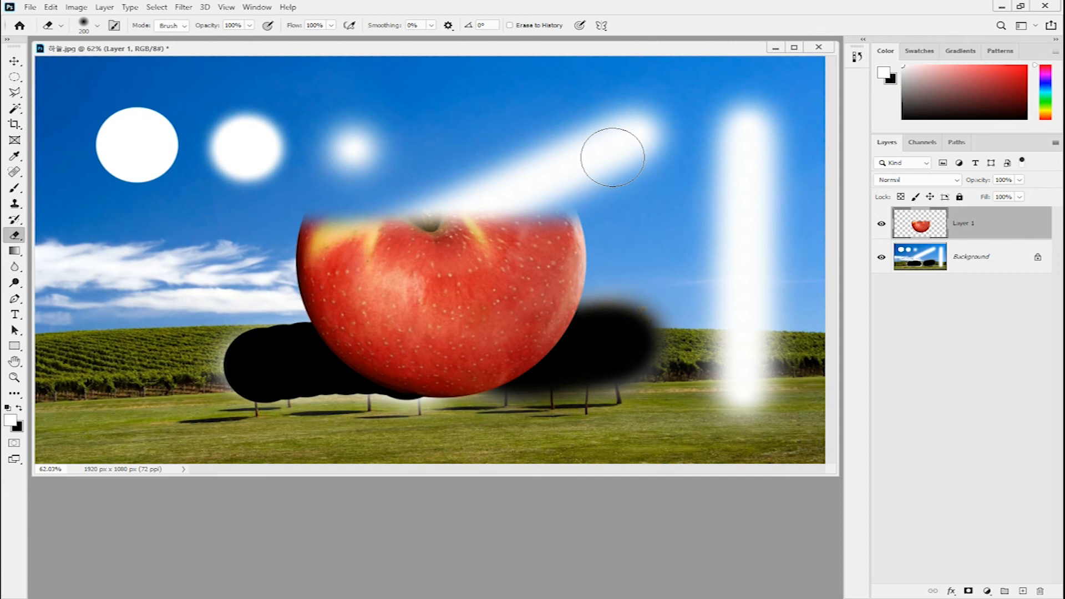
pyautogui.hotkey('ctrl', 'z')
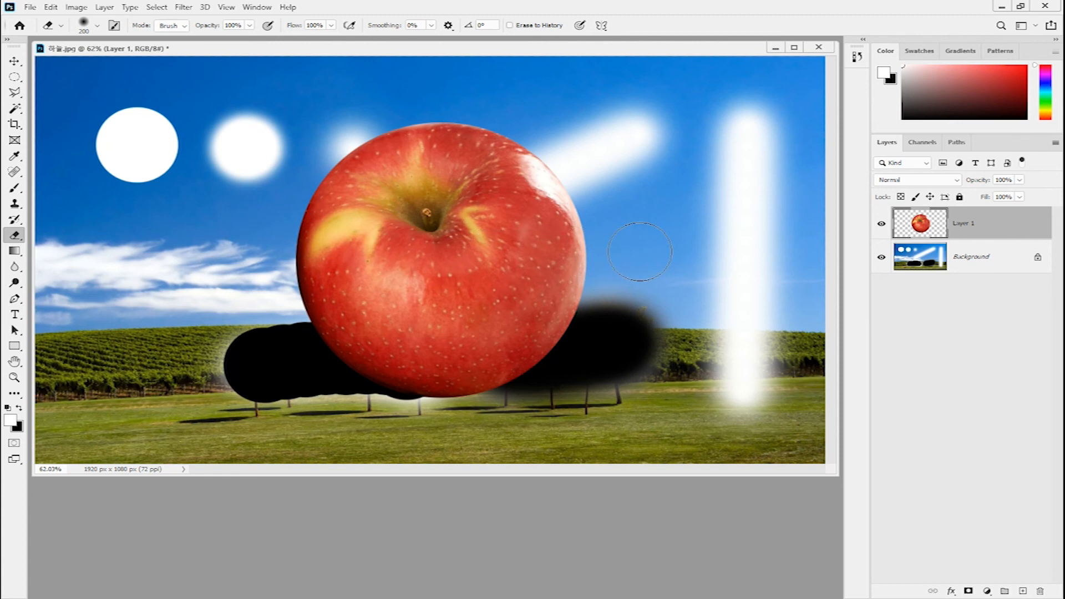
pyautogui.moveTo(261, 254); pyautogui.dragTo(640, 251)
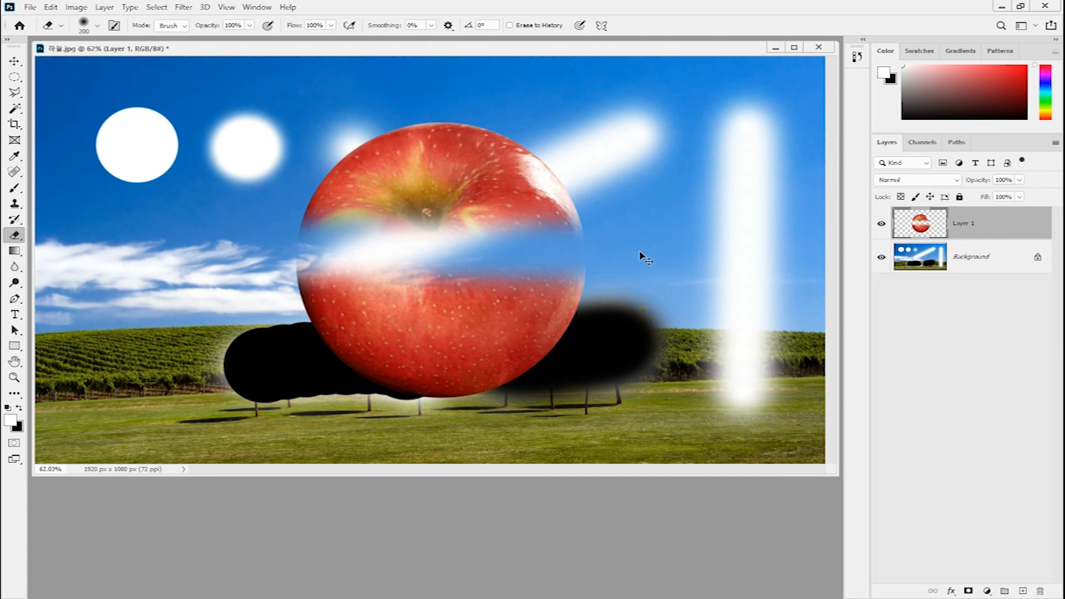
pyautogui.hotkey('ctrl', 'z')
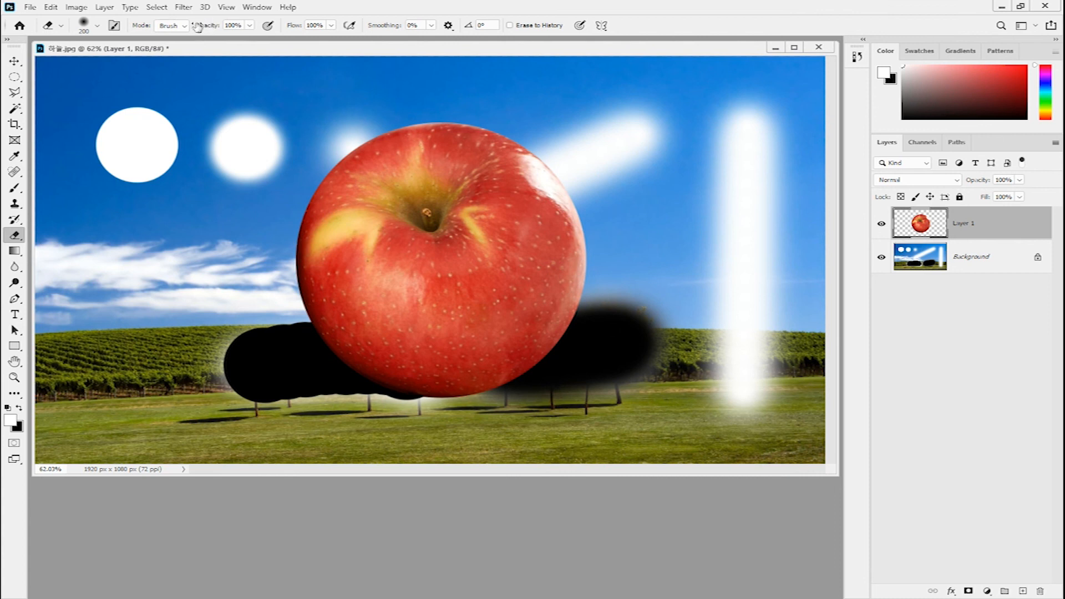
# Step: Set the eraser opacity to 50% and erase across the top edge of the apple
pyautogui.click(235, 26)
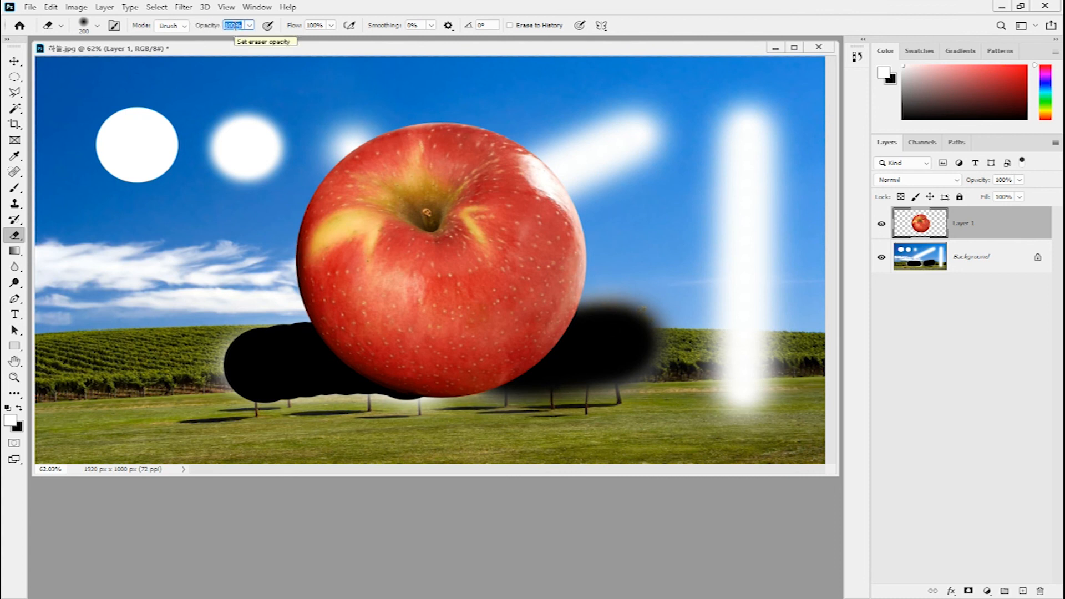
pyautogui.write('50')
pyautogui.press('Return')
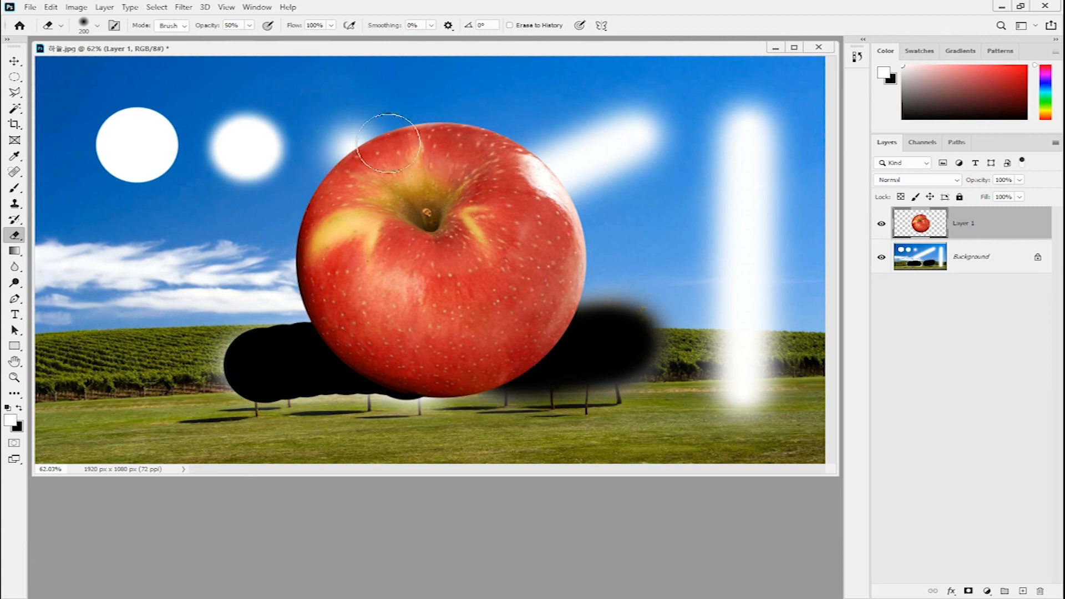
pyautogui.moveTo(308, 143); pyautogui.dragTo(582, 137)
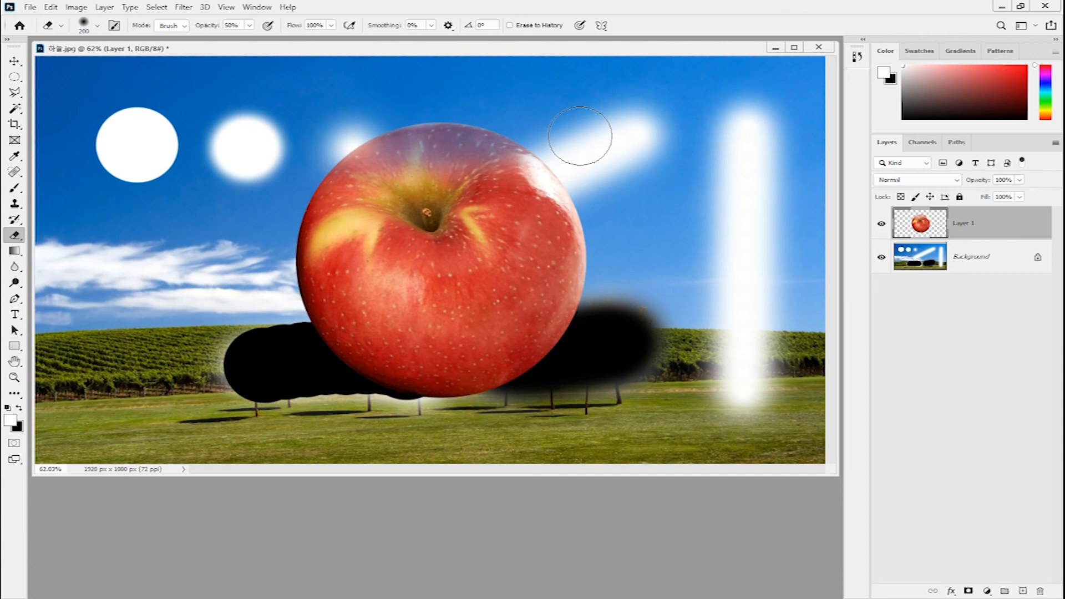
# Step: Set the eraser opacity to 30% and erase across the bottom edge of the apple
pyautogui.click(241, 26)
pyautogui.write('30')
pyautogui.press('Return')
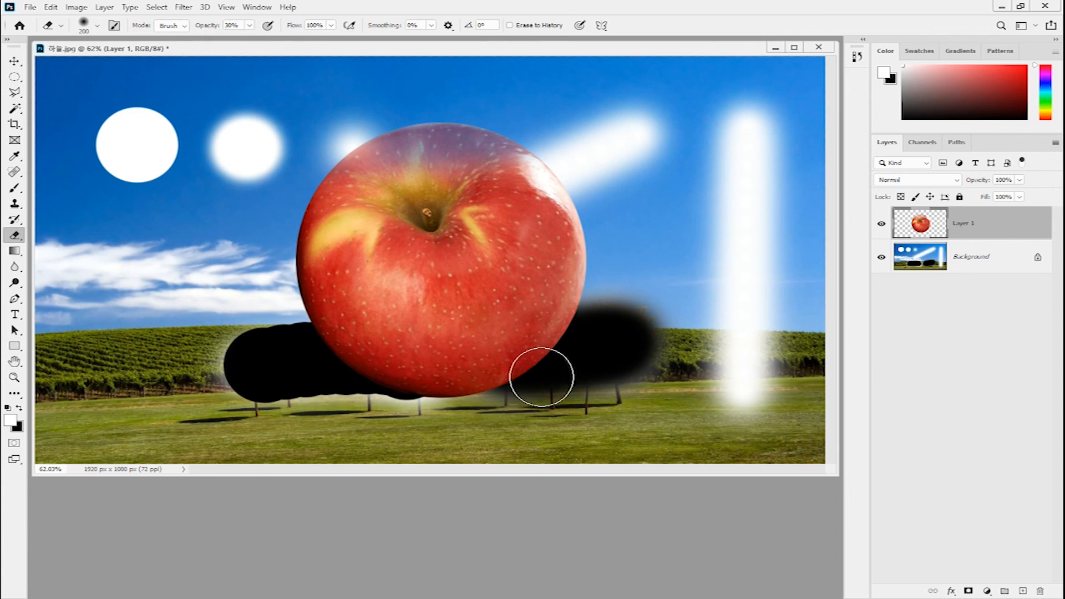
pyautogui.moveTo(328, 386); pyautogui.dragTo(578, 385)
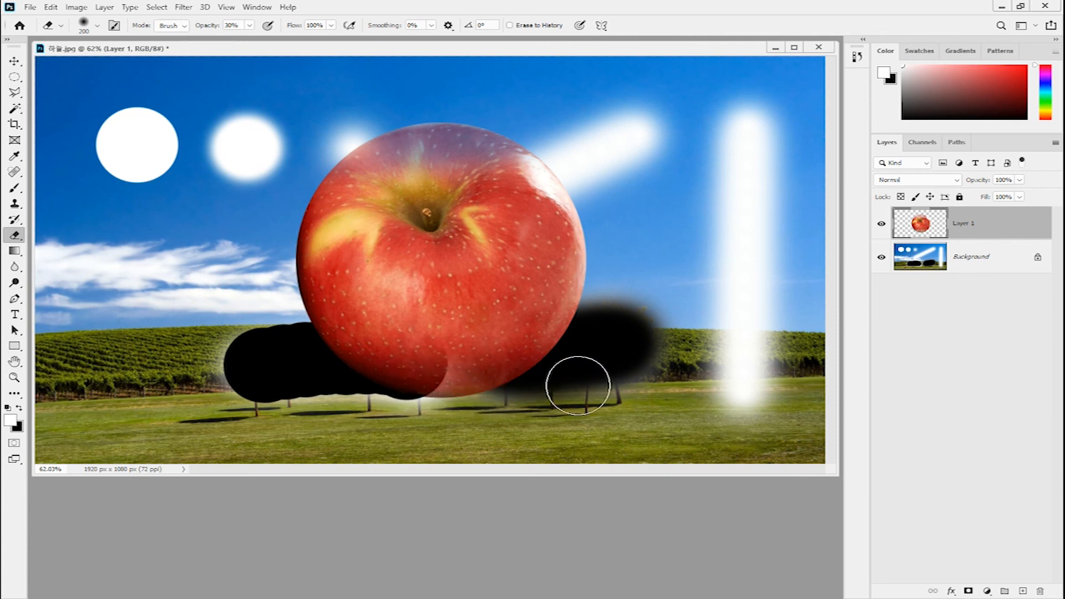
# Step: Set the eraser opacity to 100% and erase the left side of the apple
pyautogui.click(233, 25)
pyautogui.write('100')
pyautogui.press('Return')
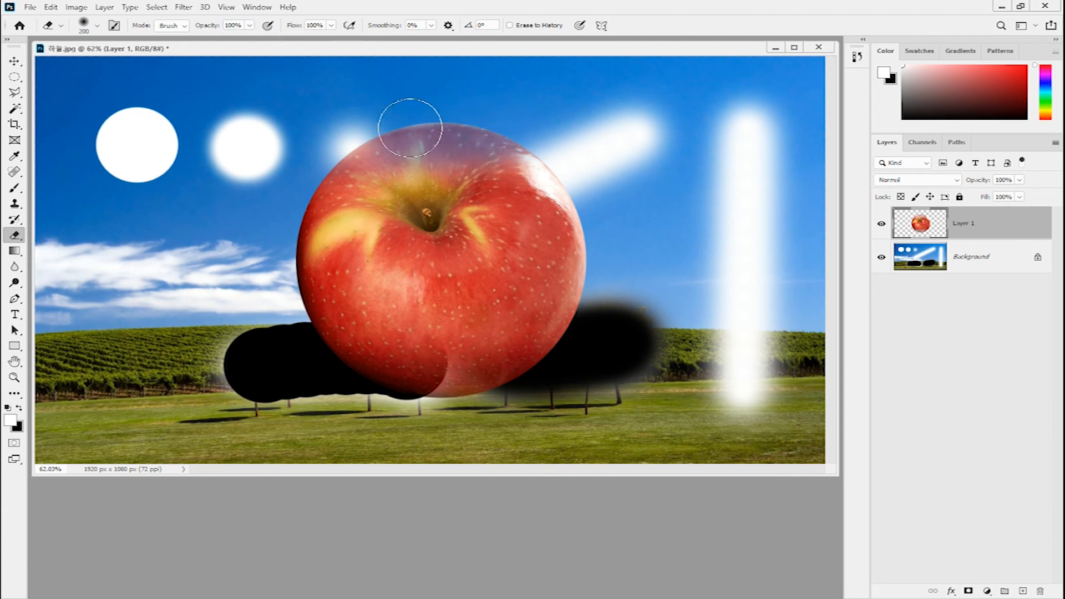
pyautogui.moveTo(412, 129)
pyautogui.mouseDown()
pyautogui.moveTo(356, 143)
pyautogui.moveTo(312, 183)
pyautogui.moveTo(298, 266)
pyautogui.moveTo(309, 317)
pyautogui.moveTo(314, 253)
pyautogui.moveTo(337, 204)
pyautogui.moveTo(384, 154)
pyautogui.moveTo(300, 351)
pyautogui.moveTo(396, 98)
pyautogui.mouseUp()
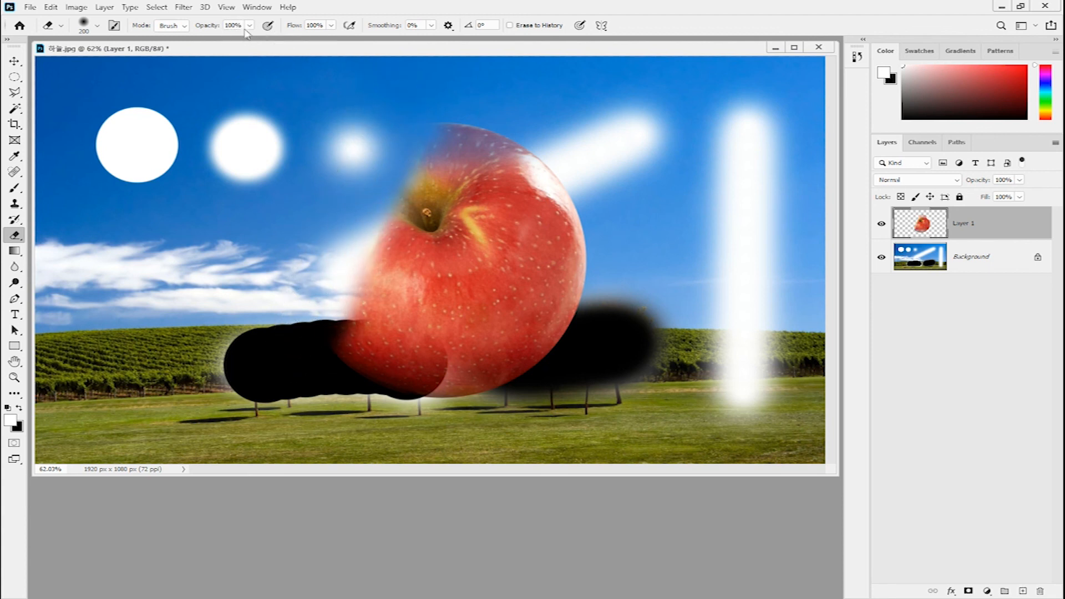